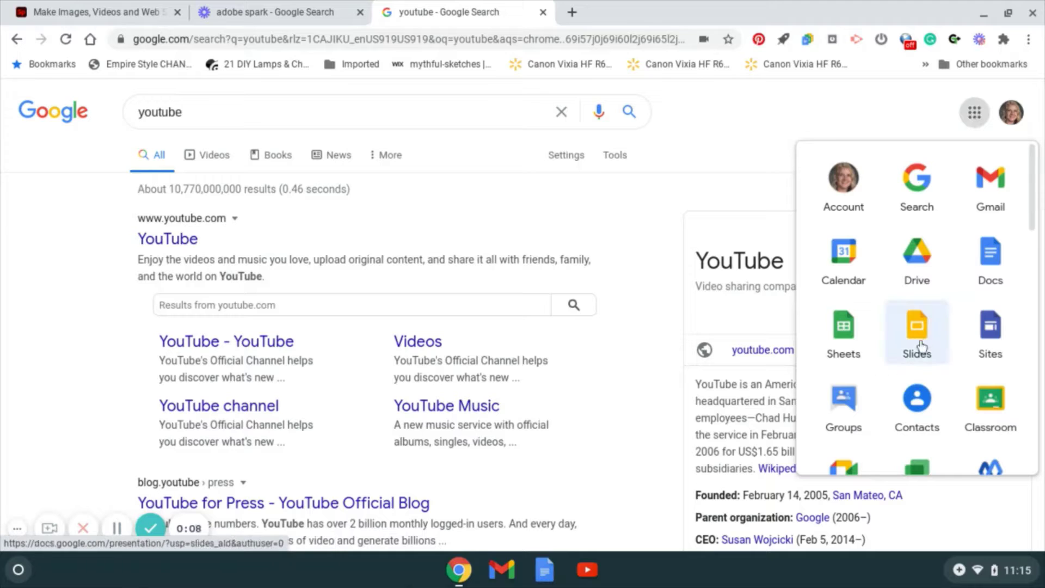
Open YouTube from the Google apps and start a new video upload.
scroll(920, 348, "down", 3)
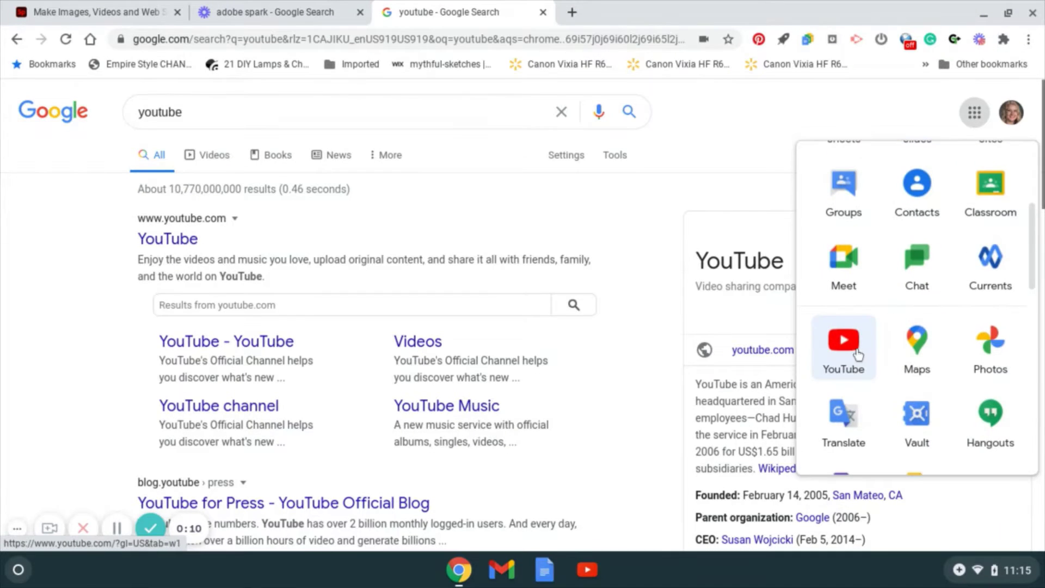
left_click(847, 351)
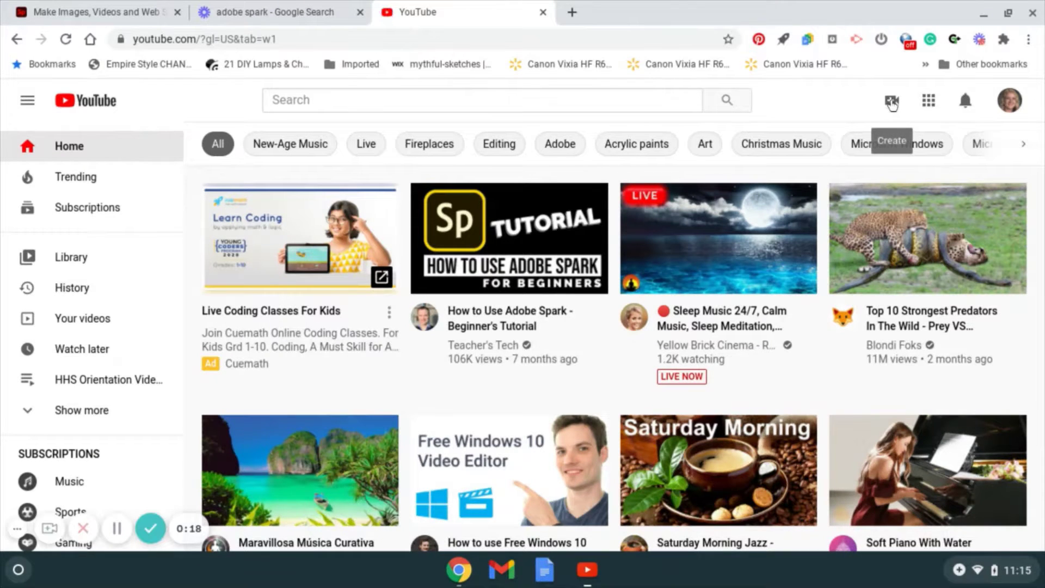
left_click(891, 102)
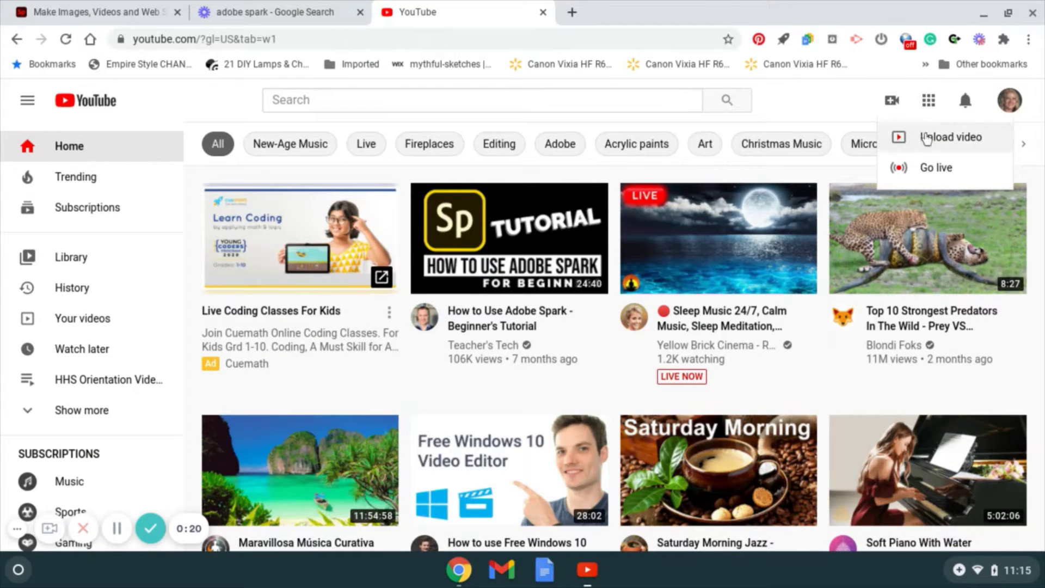
left_click(895, 136)
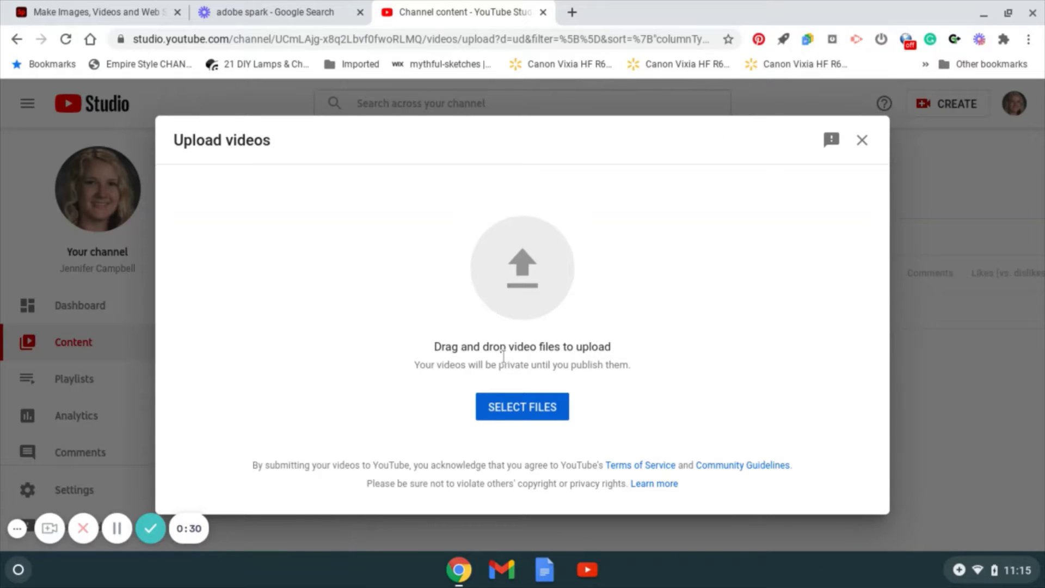
Choose Adobe_Spark_Video.mp4 from the Downloads folder and upload it.
left_click(516, 407)
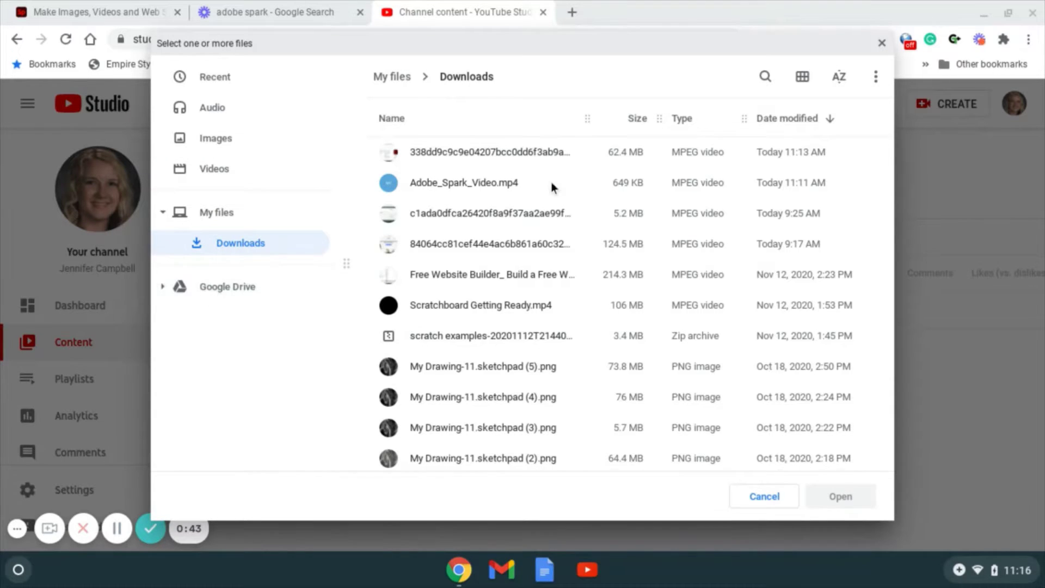
left_click(502, 181)
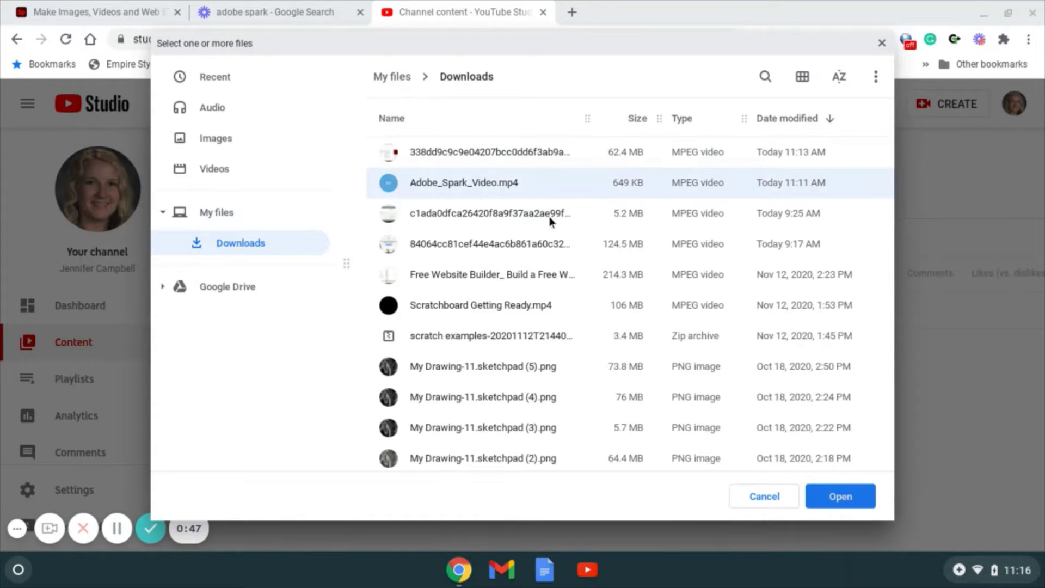
left_click(841, 497)
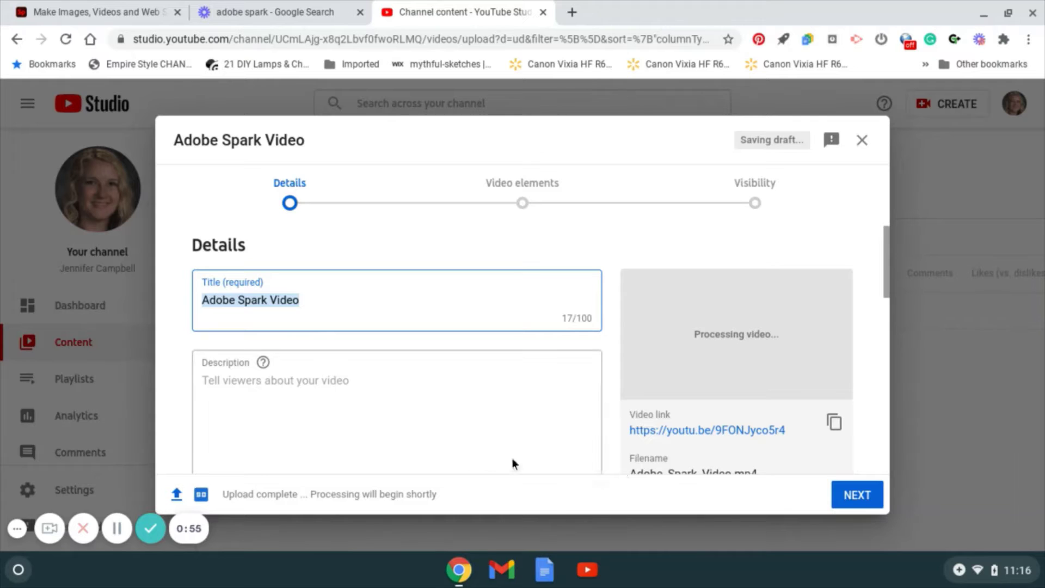
Try to set the blue "Test 1" frame as the video's thumbnail.
scroll(441, 416, "down", 3)
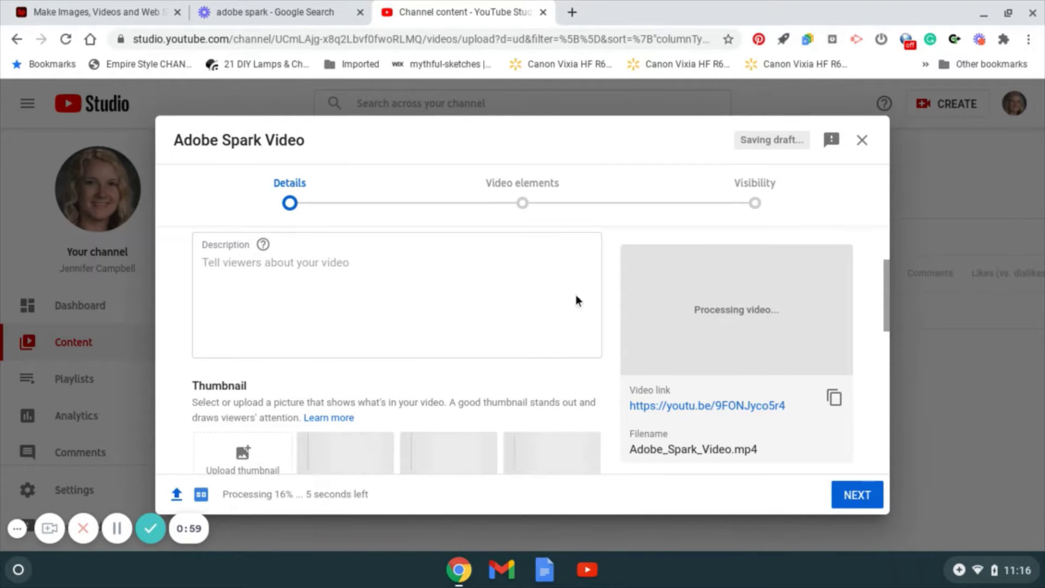
scroll(379, 276, "down", 3)
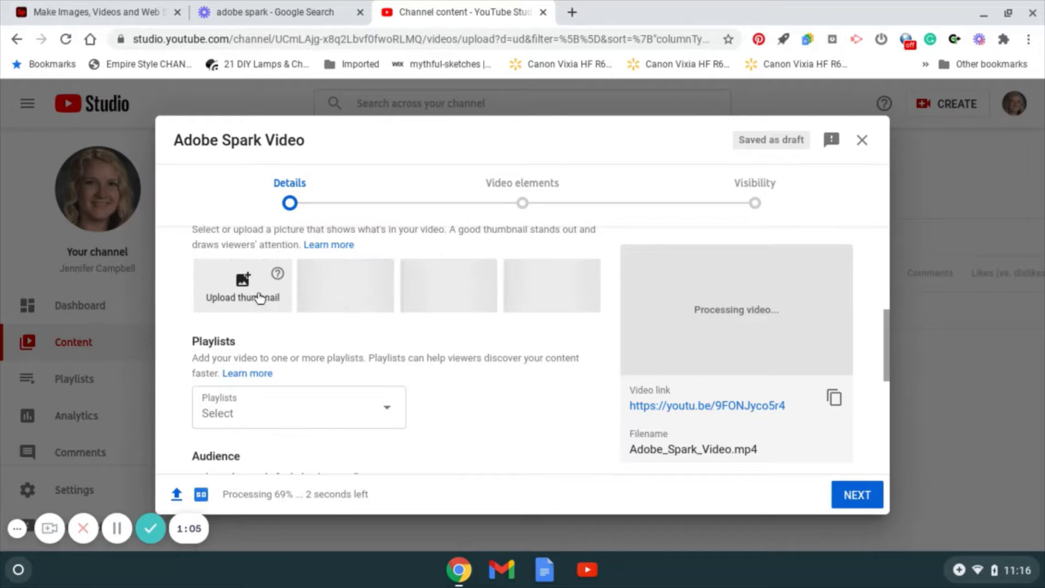
scroll(256, 299, "down", 1)
scroll(260, 298, "up", 1)
scroll(260, 297, "up", 1)
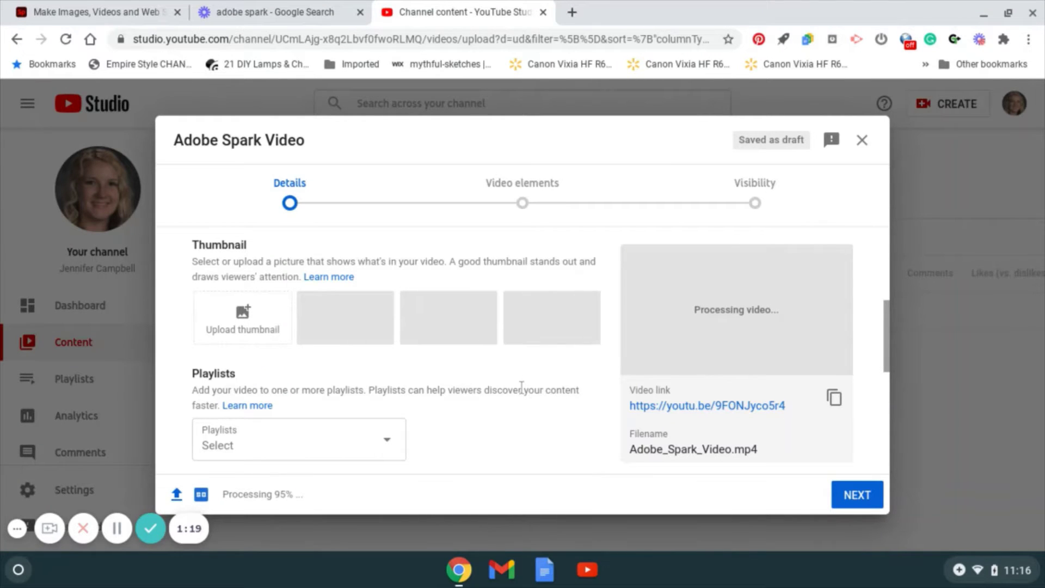
scroll(431, 386, "down", 2)
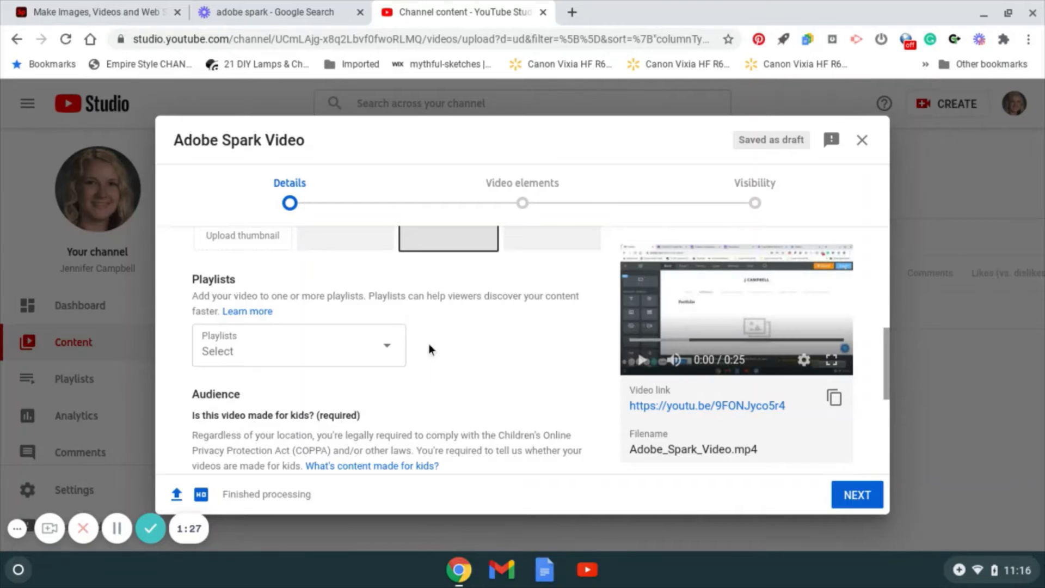
scroll(338, 327, "down", 1)
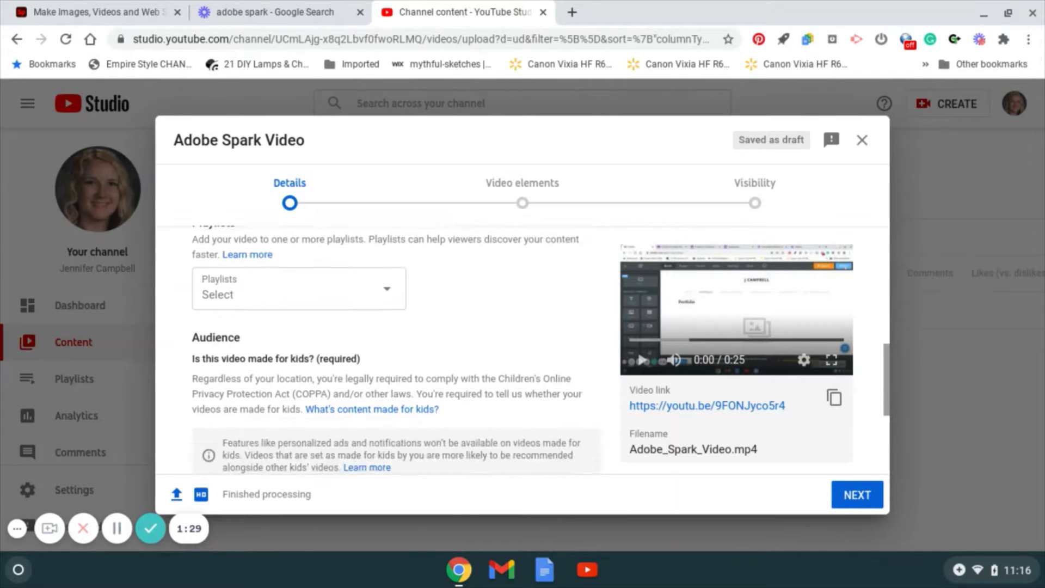
scroll(338, 327, "up", 3)
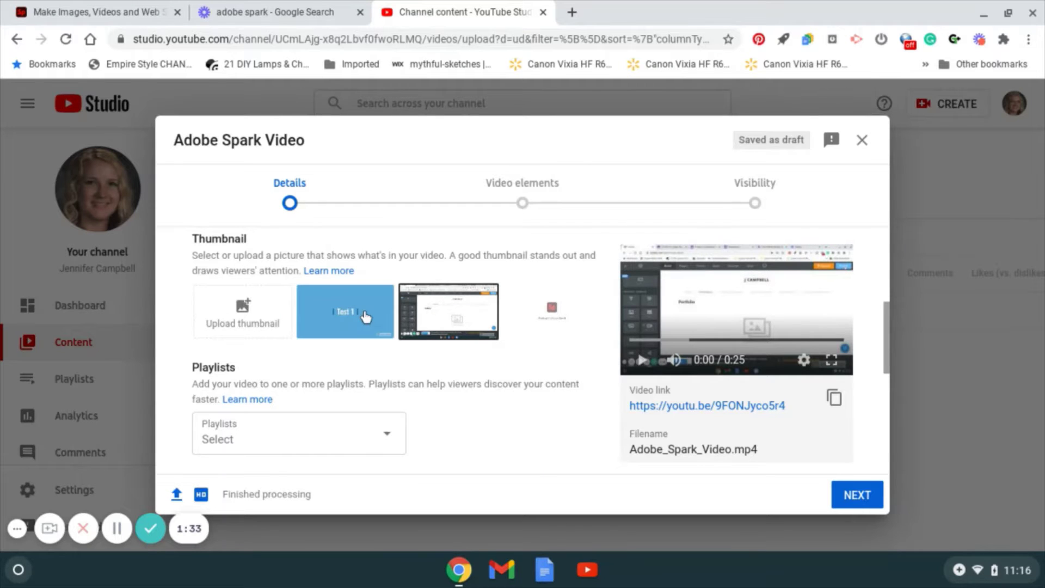
left_click(364, 315)
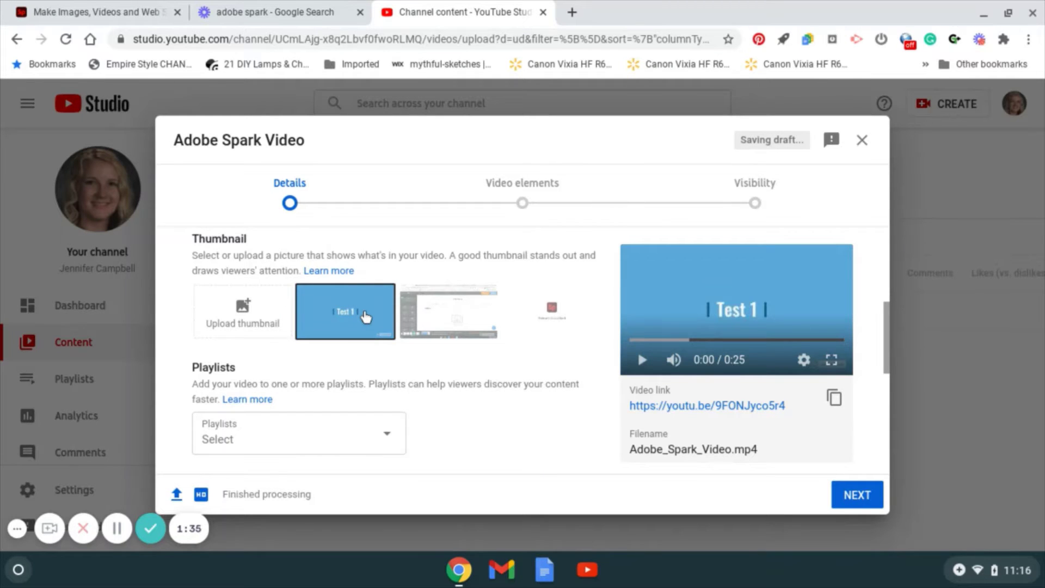
Set the video's audience to "Yes, it's made for kids".
scroll(365, 315, "down", 5)
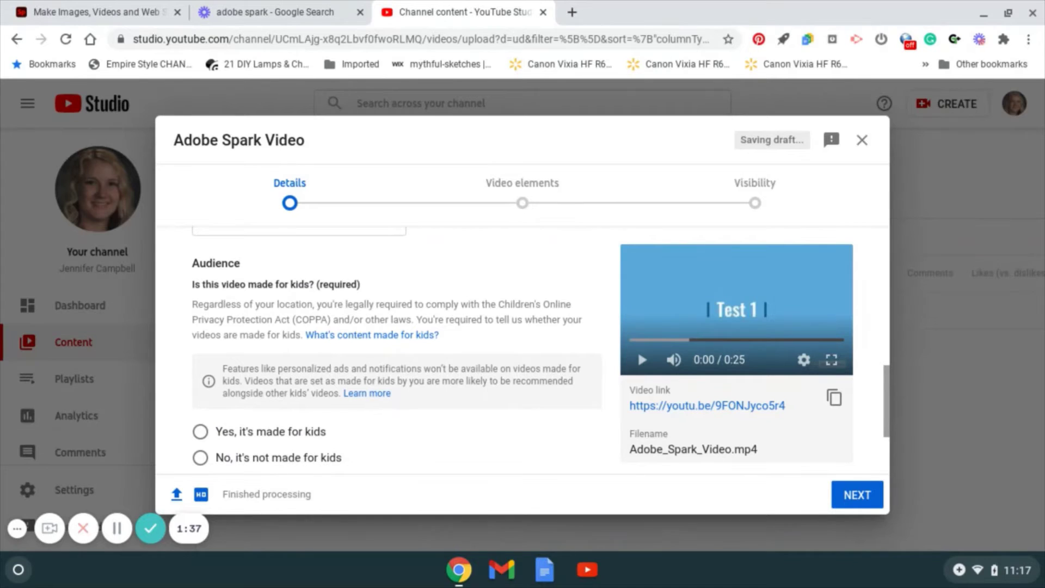
scroll(365, 326, "down", 2)
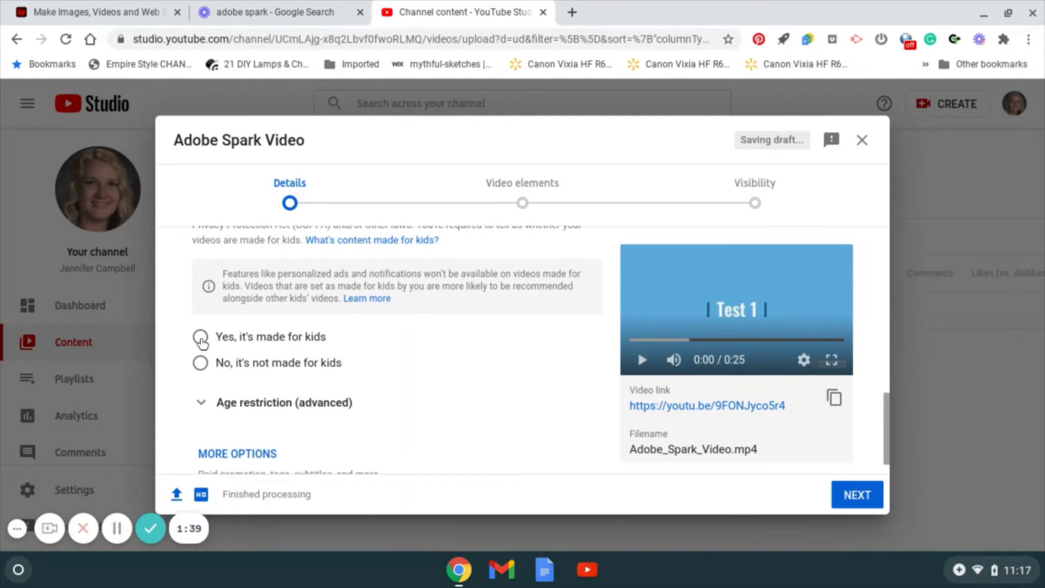
left_click(200, 337)
scroll(412, 369, "down", 1)
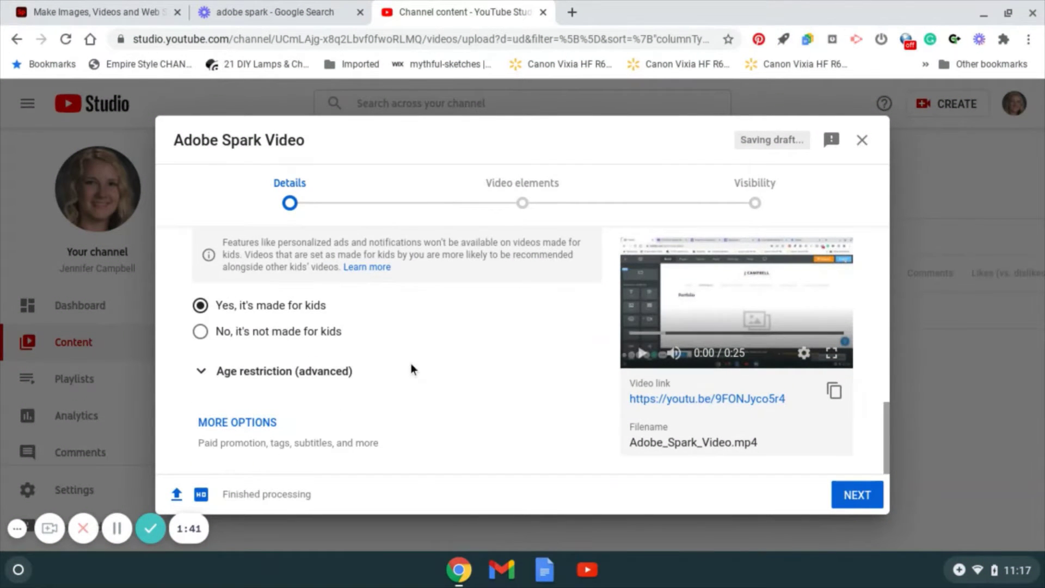
Review the video's details and copy its link to the clipboard.
scroll(397, 348, "up", 6)
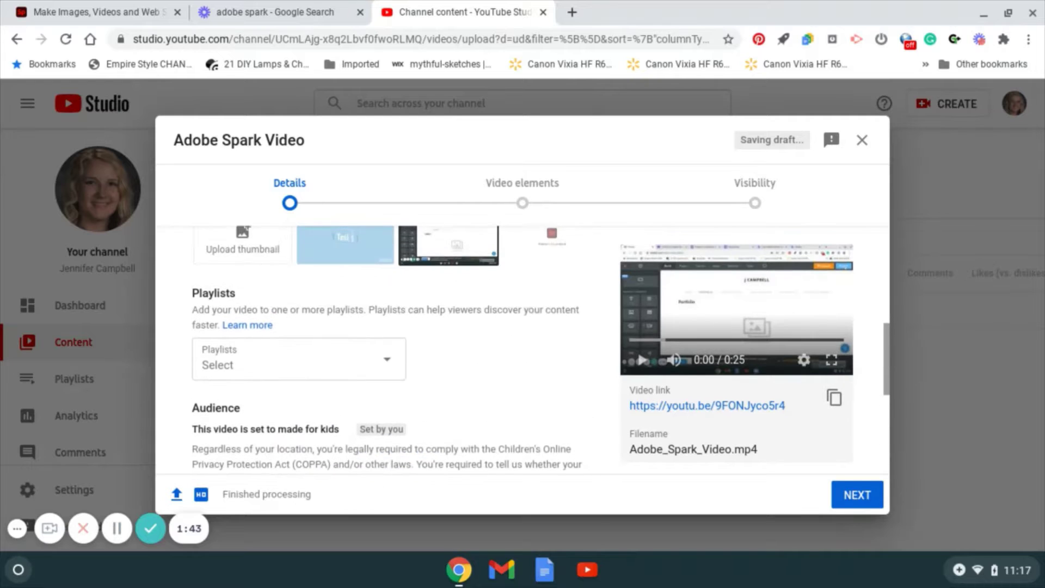
scroll(522, 349, "up", 5)
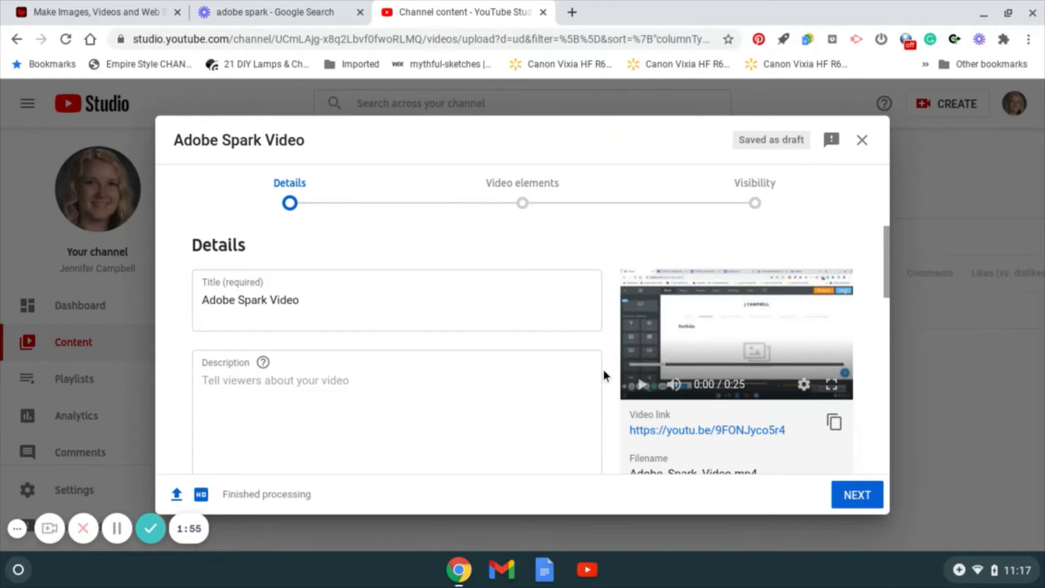
scroll(603, 370, "down", 7)
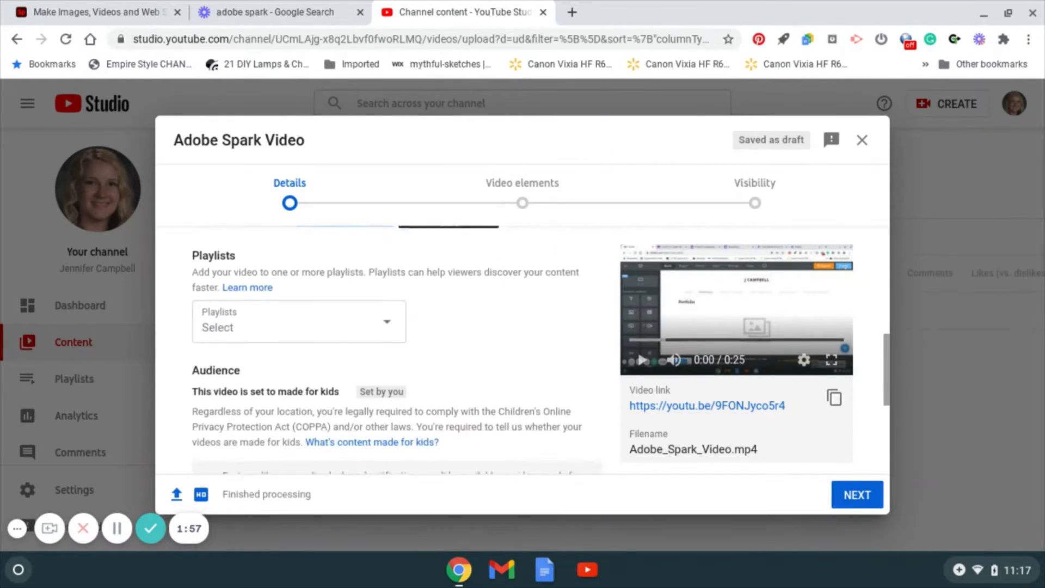
scroll(381, 349, "down", 2)
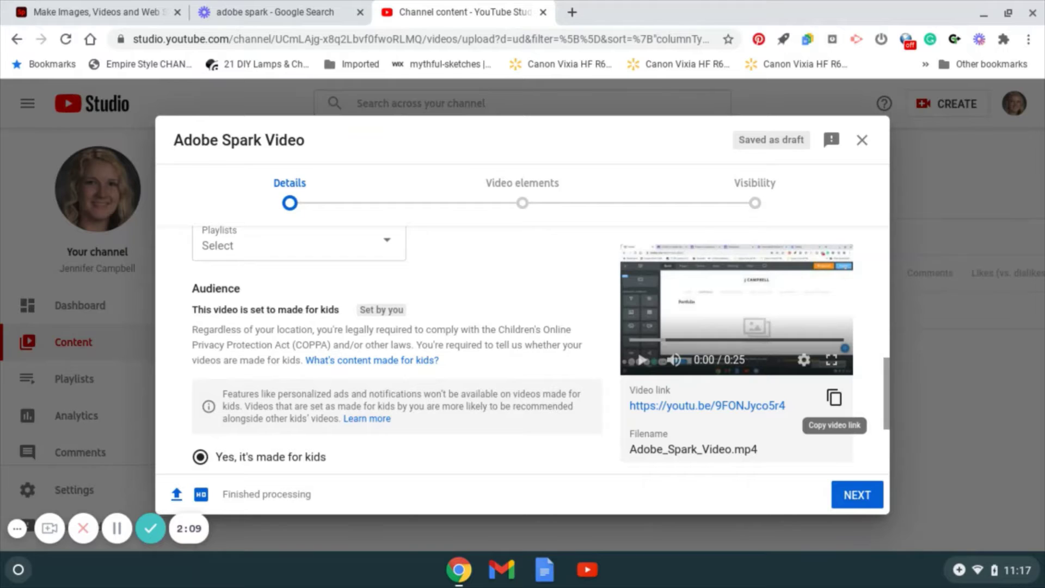
left_click(834, 399)
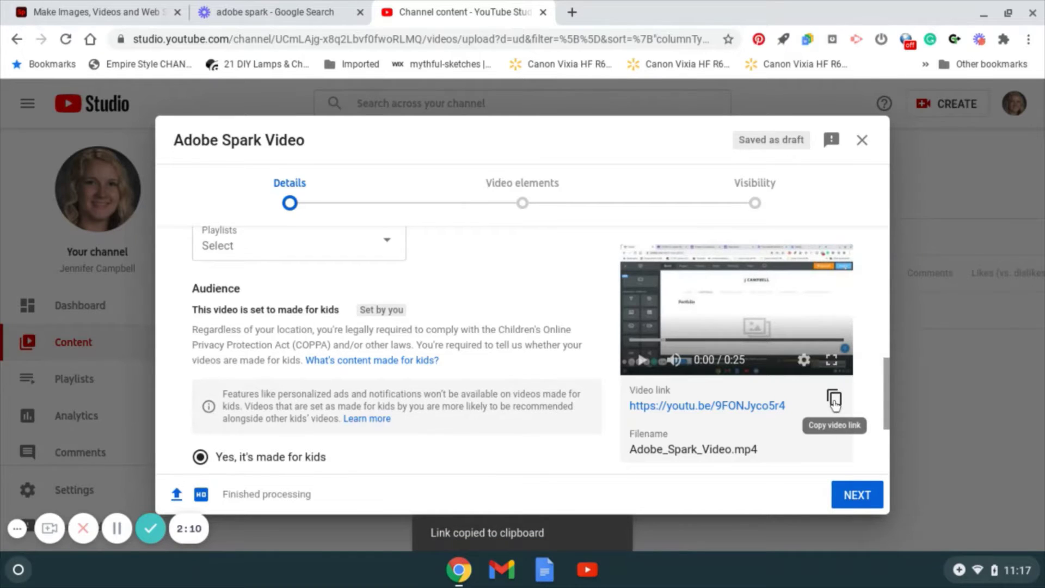
Continue past the video elements without adding any and set the video's visibility to Unlisted.
left_click(856, 496)
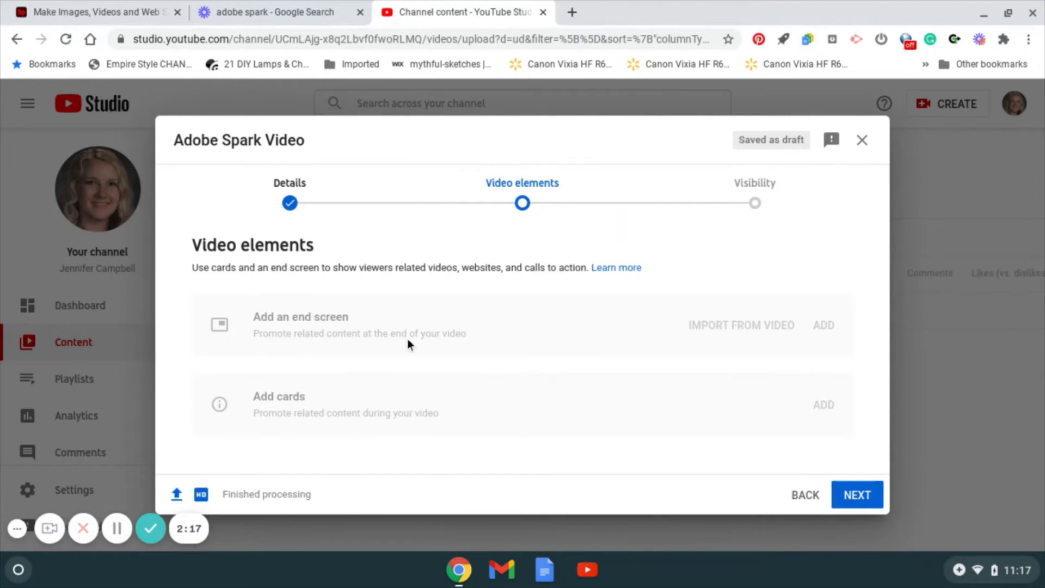
left_click(860, 497)
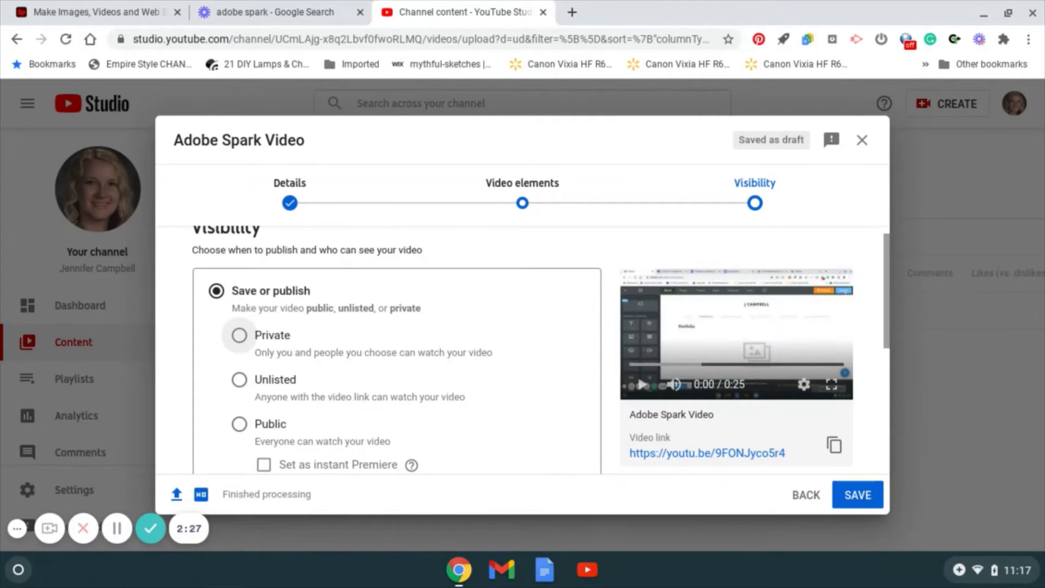
scroll(398, 354, "down", 3)
scroll(397, 354, "up", 3)
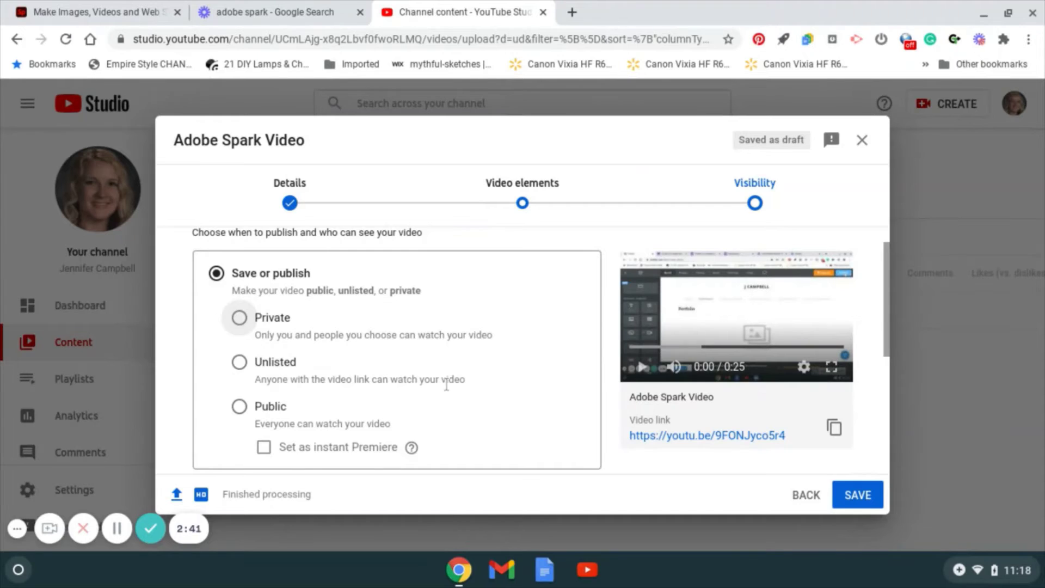
left_click(235, 363)
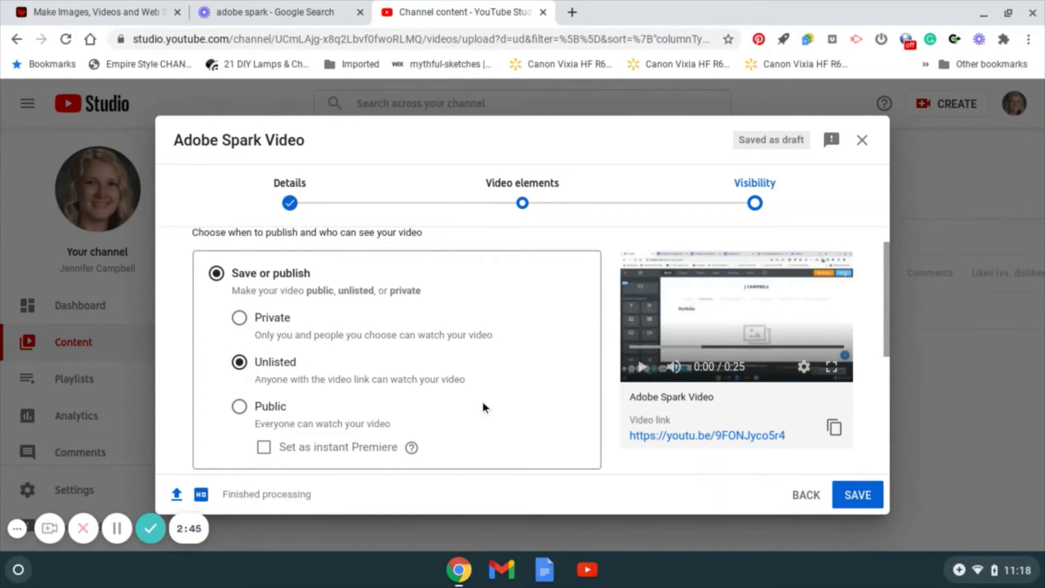
Check the remaining visibility options, save the video to publish it, and close the sharing dialog.
scroll(482, 407, "down", 2)
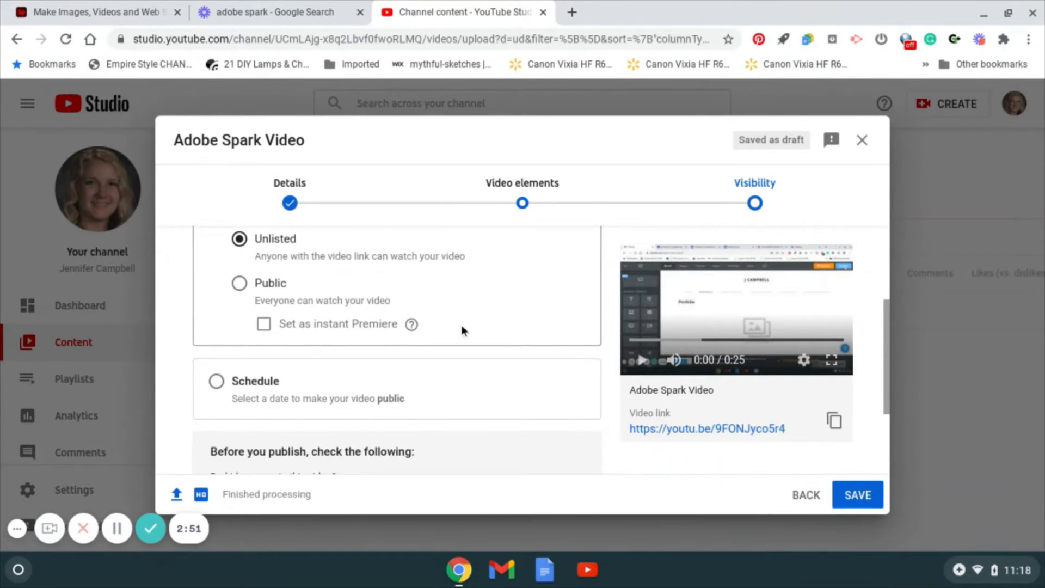
scroll(464, 330, "down", 2)
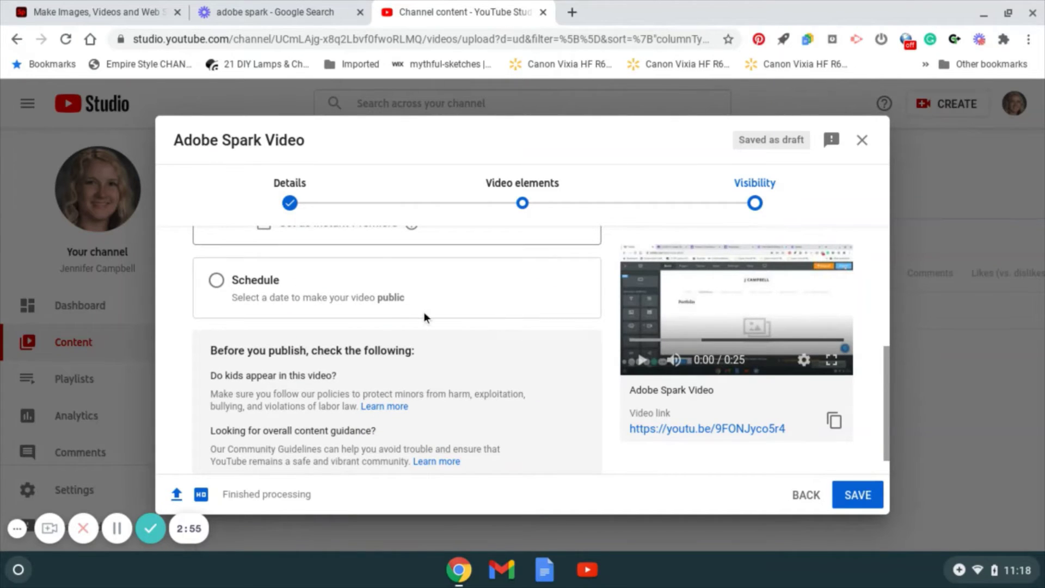
scroll(423, 318, "down", 1)
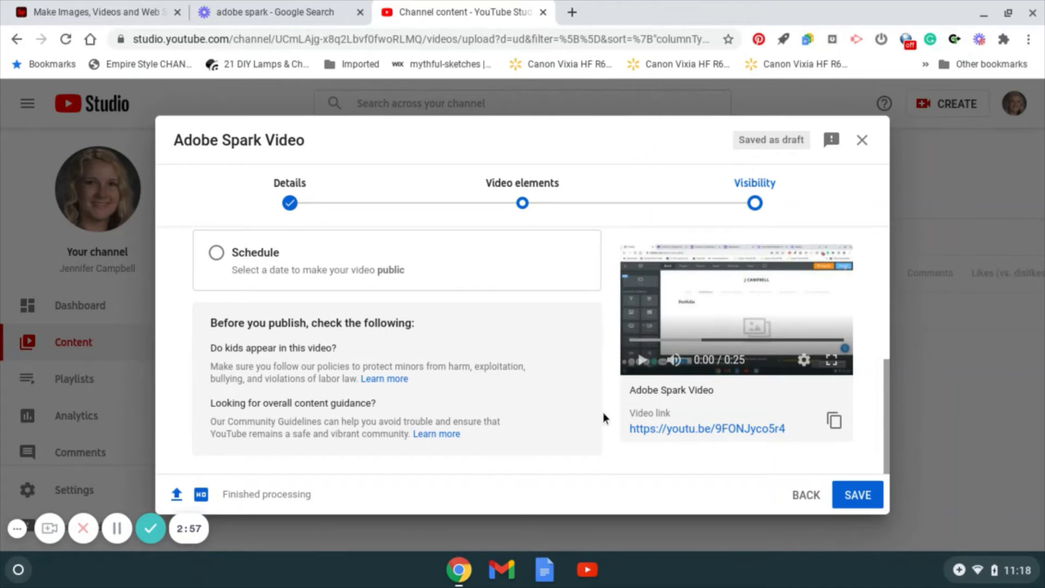
left_click(860, 496)
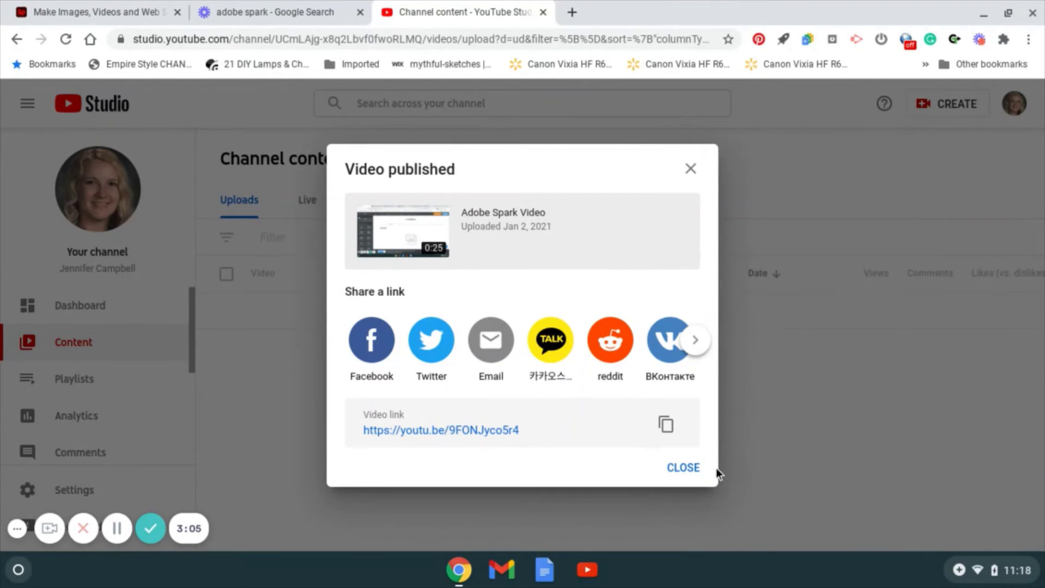
left_click(684, 468)
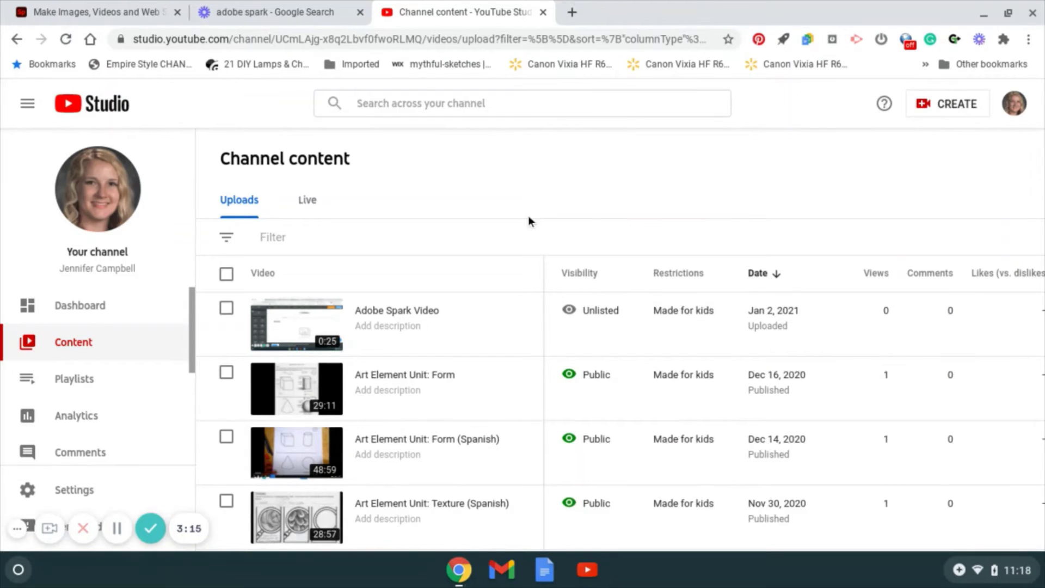
Look through the list of uploaded videos and open the channel dashboard.
scroll(528, 216, "down", 5)
scroll(528, 216, "up", 5)
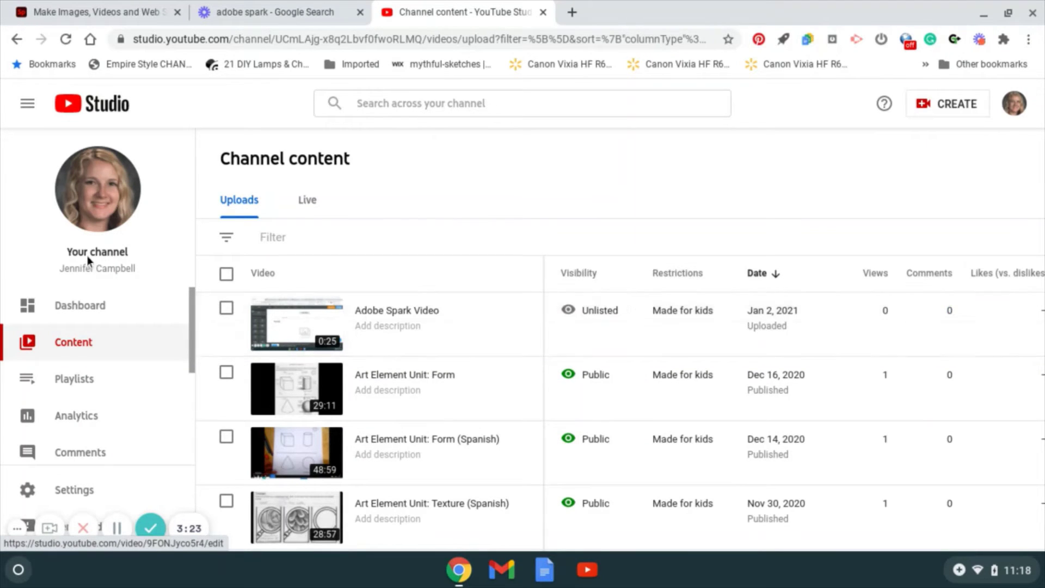
left_click(72, 305)
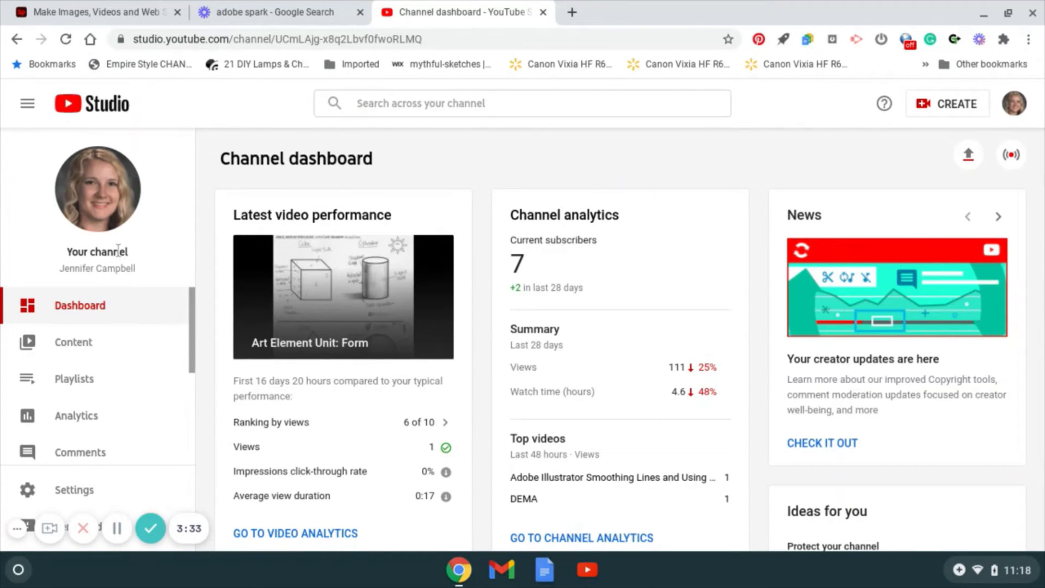
View the channel's page on YouTube and open its video management list from there.
left_click(101, 208)
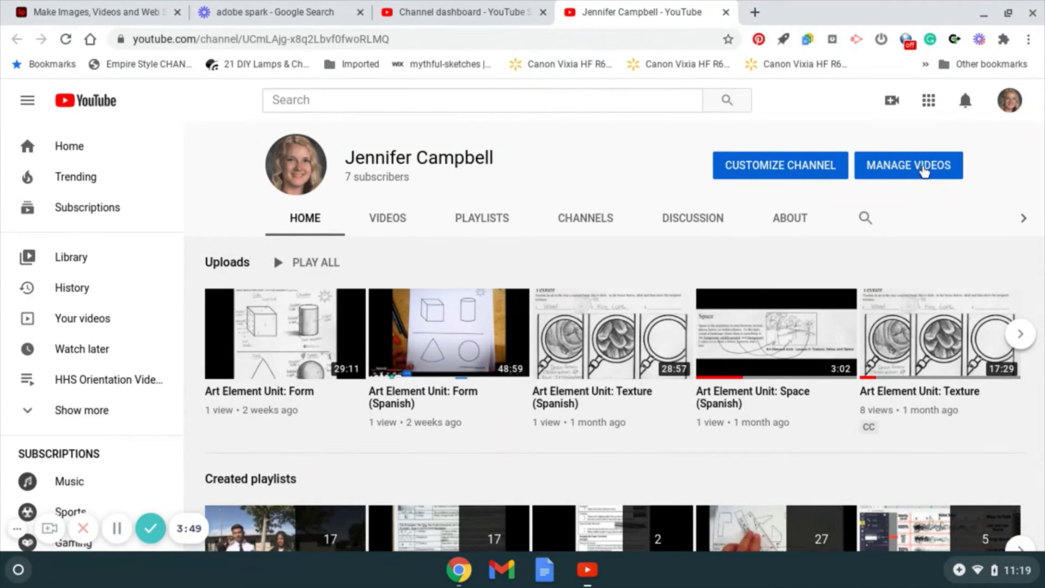
left_click(921, 167)
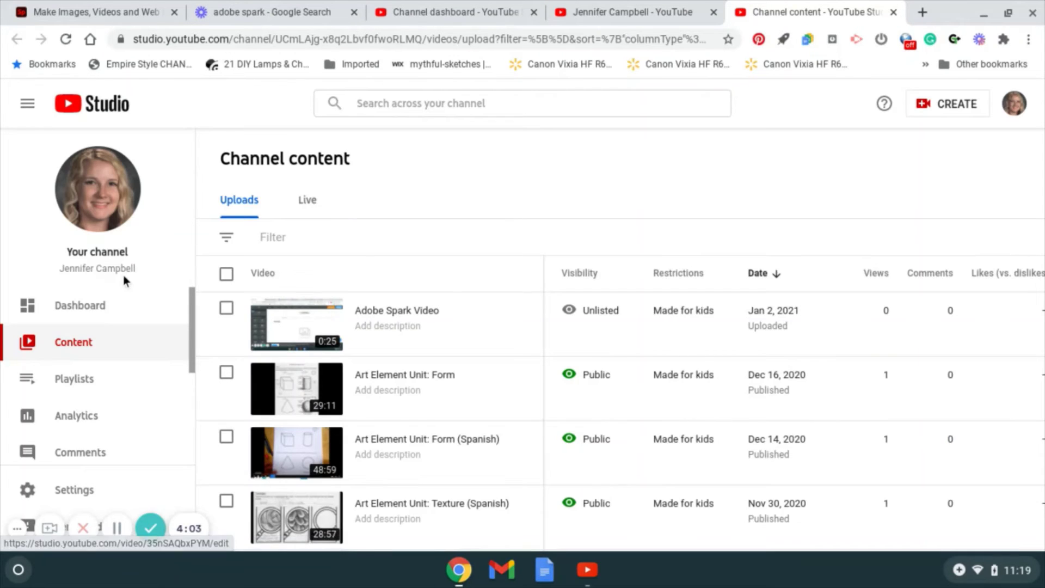
Look through the sections available for the channel in YouTube Studio and open the list of channel playlists.
scroll(116, 385, "down", 3)
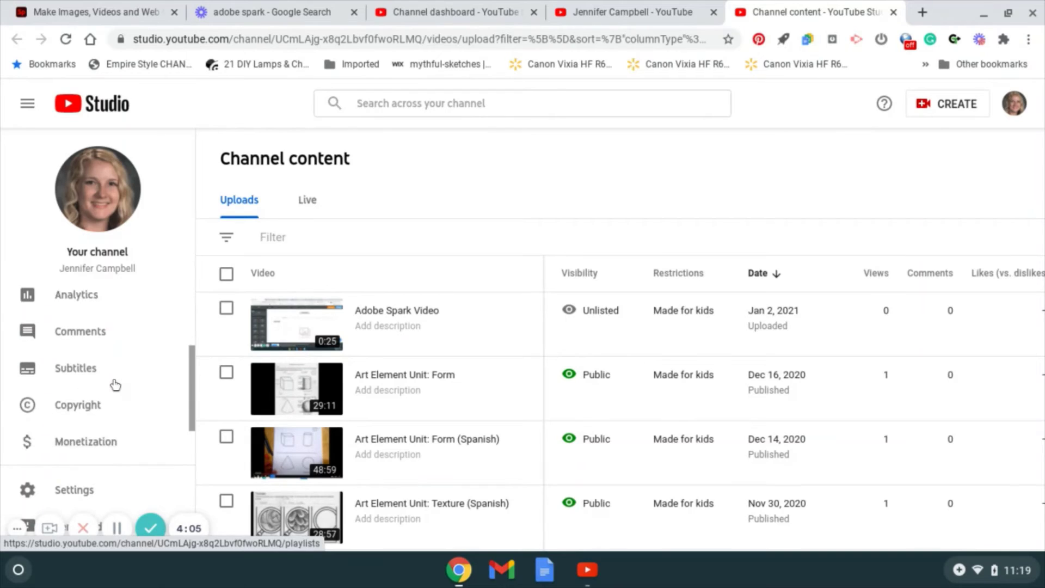
scroll(113, 385, "up", 3)
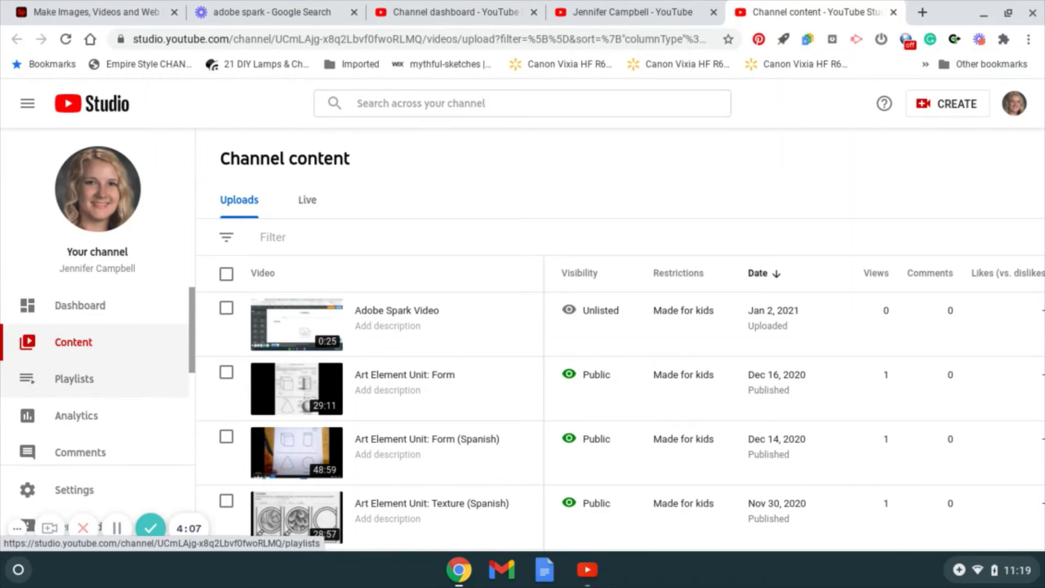
left_click(107, 384)
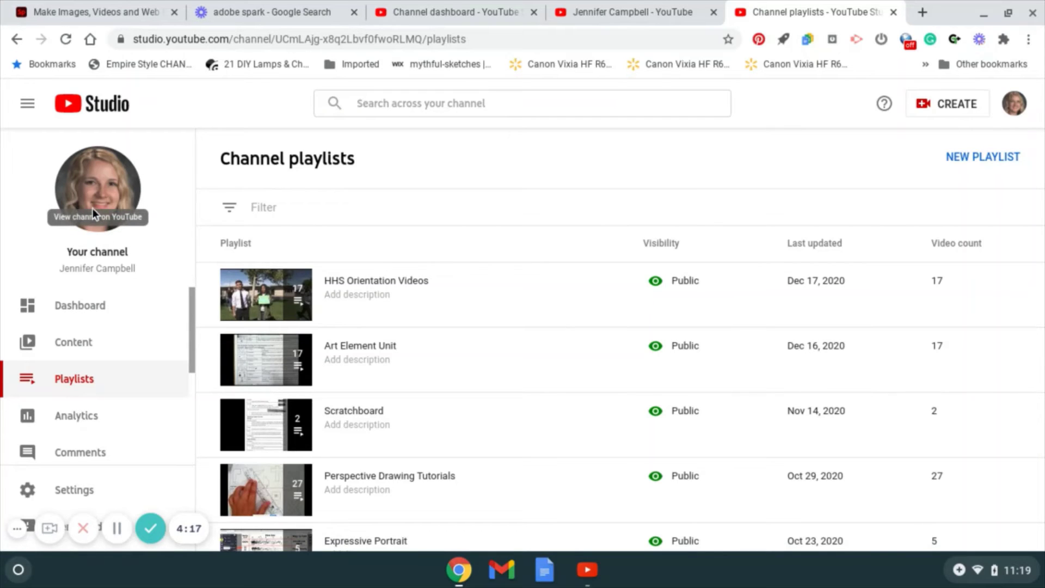
Go through the channel's YouTube page to its video management list and open the details of Adobe Spark Video.
left_click(98, 188)
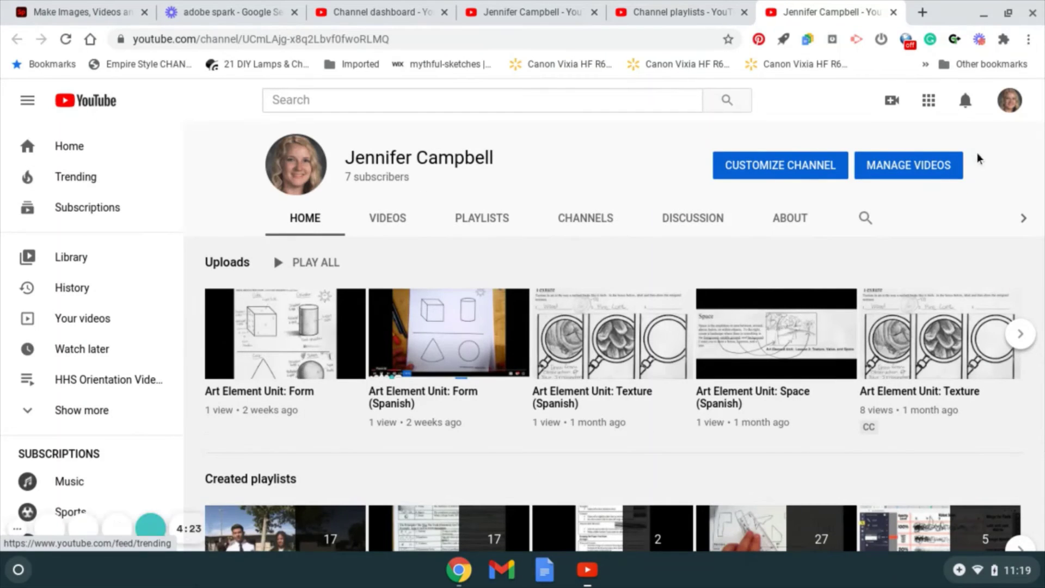
left_click(933, 164)
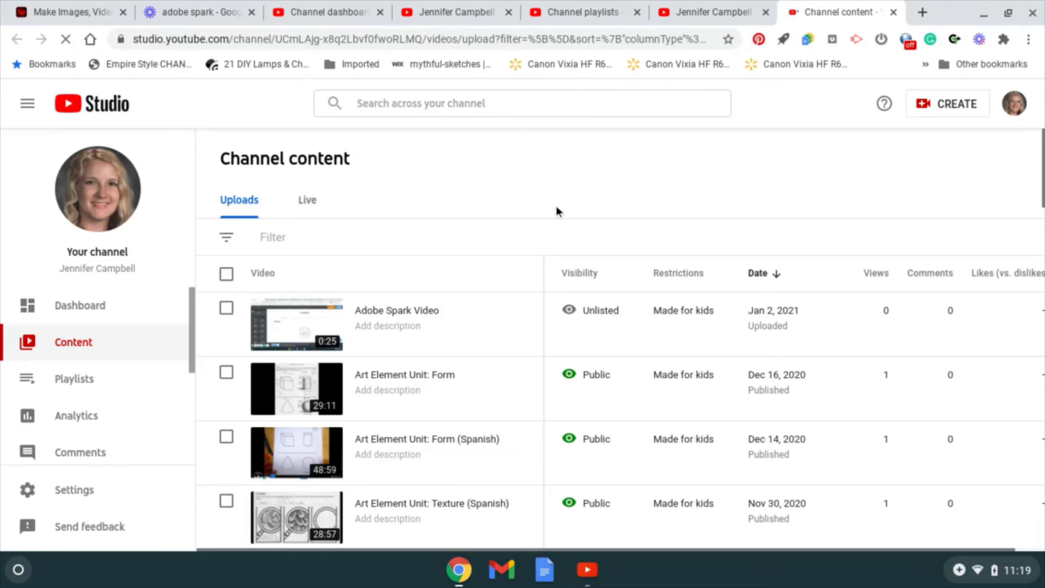
mouse_move(379, 317)
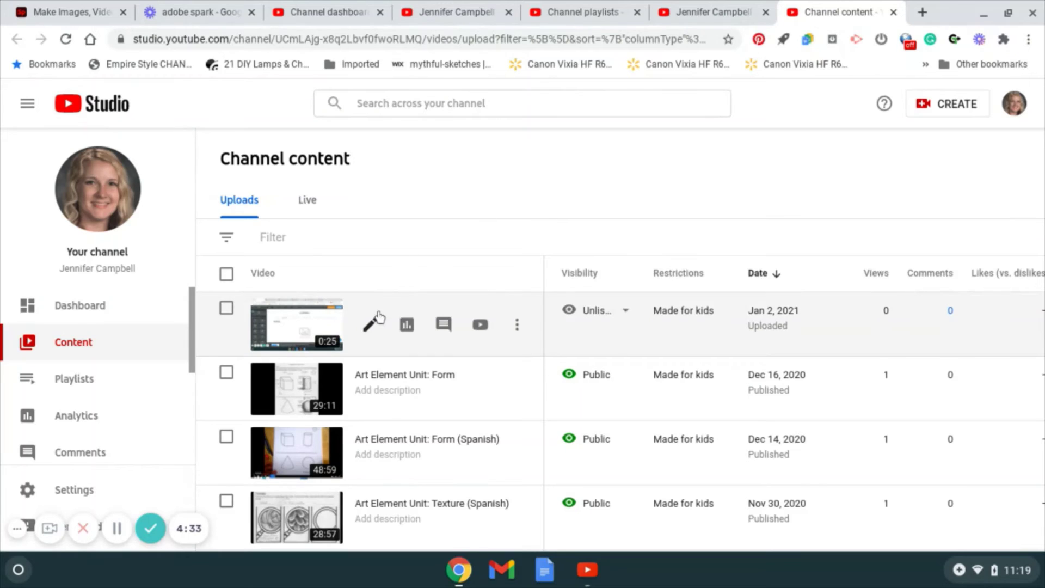
left_click(370, 326)
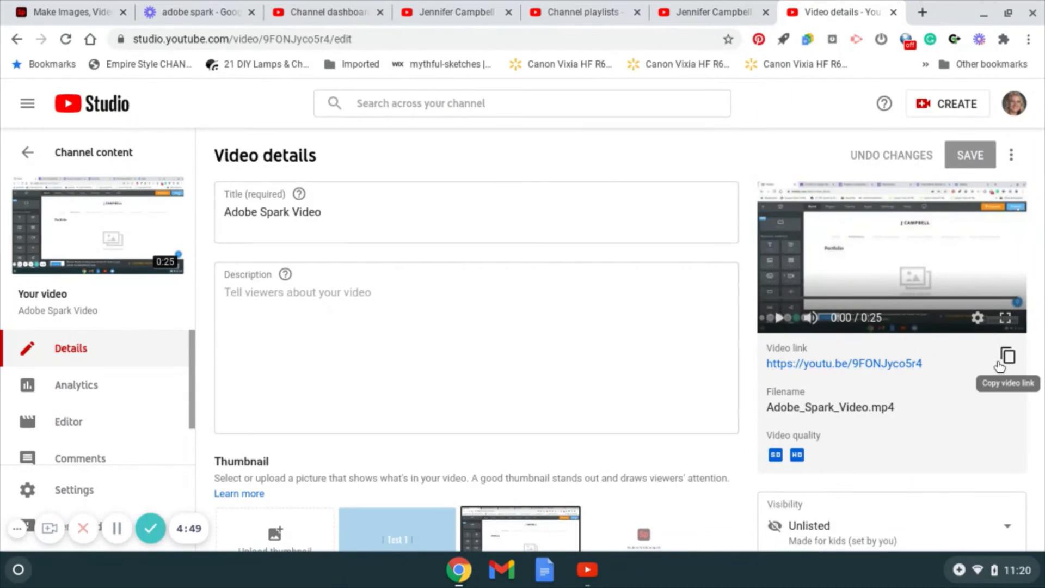
left_click(920, 13)
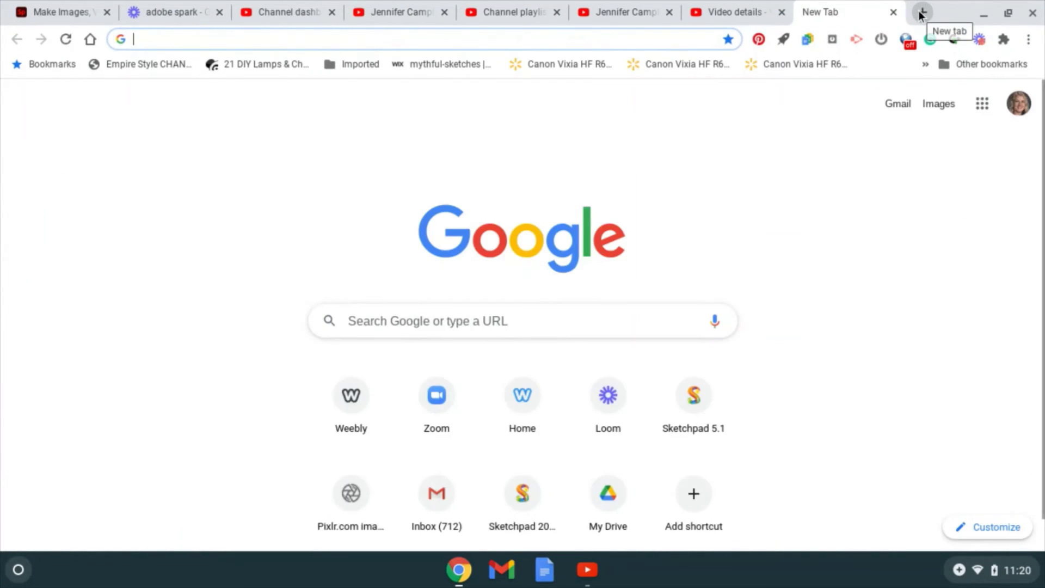
type("www.w")
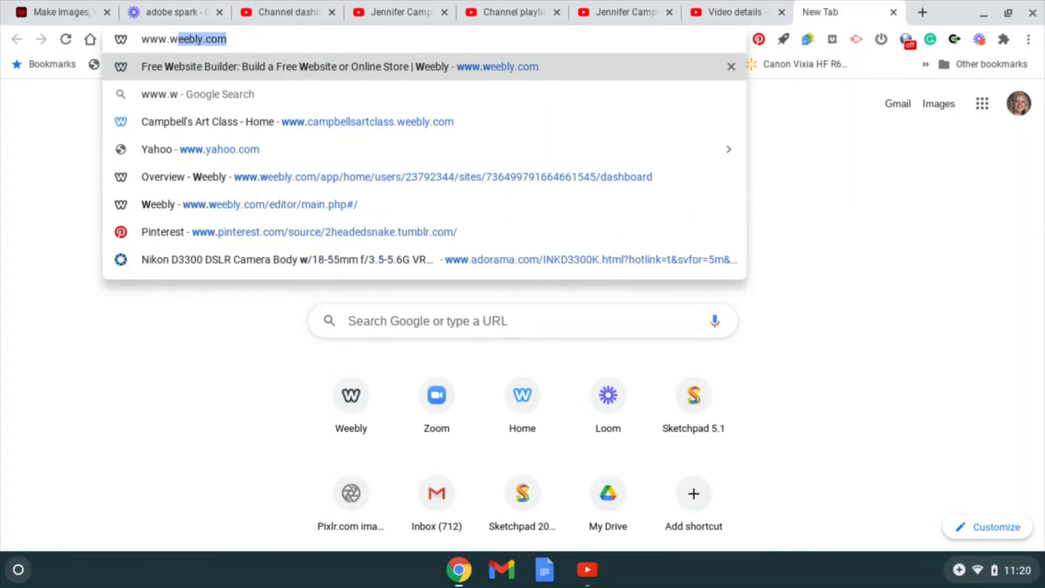
type("eebly.com")
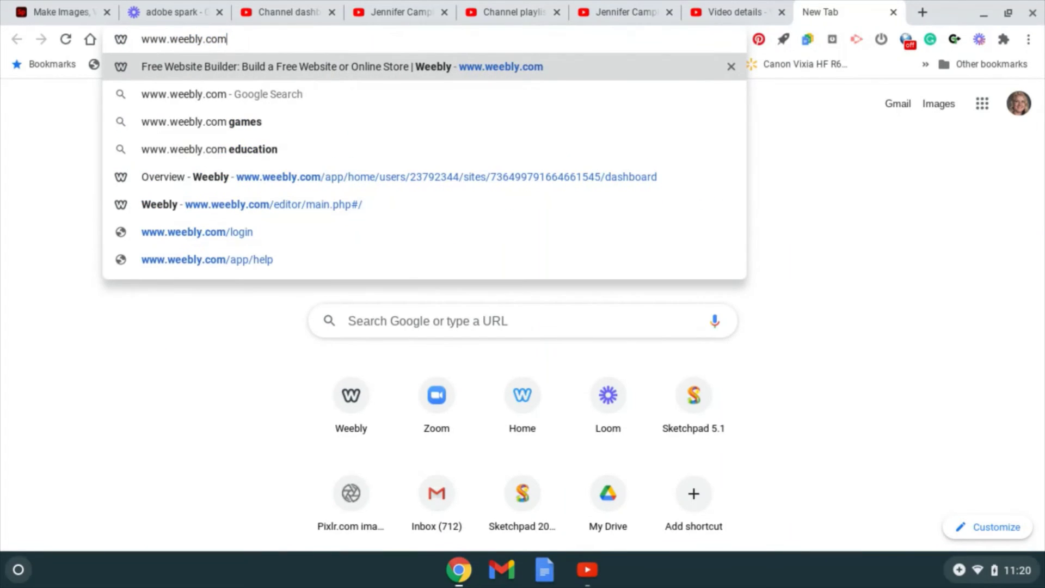
key("Return")
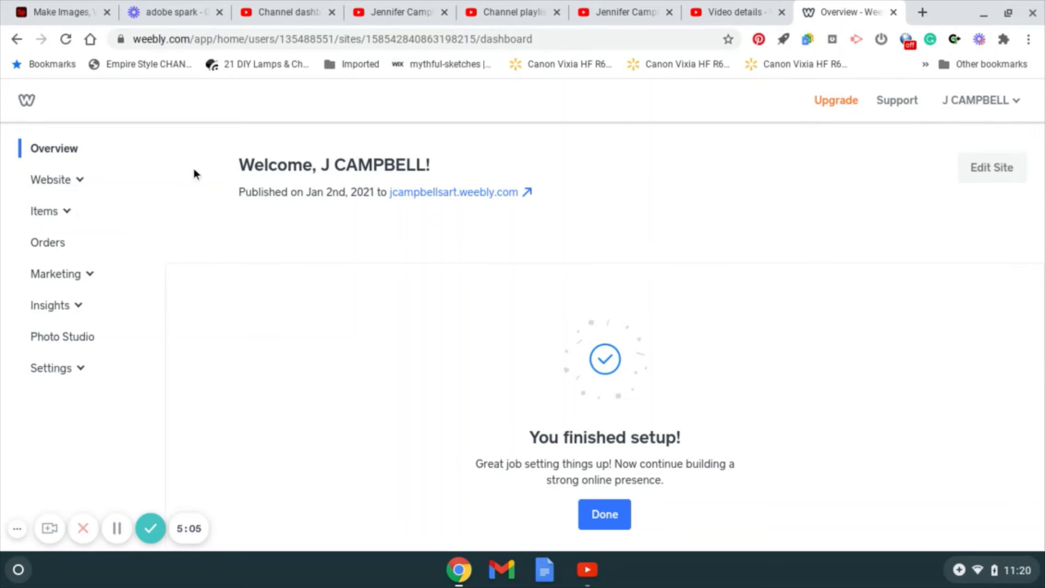
left_click(993, 170)
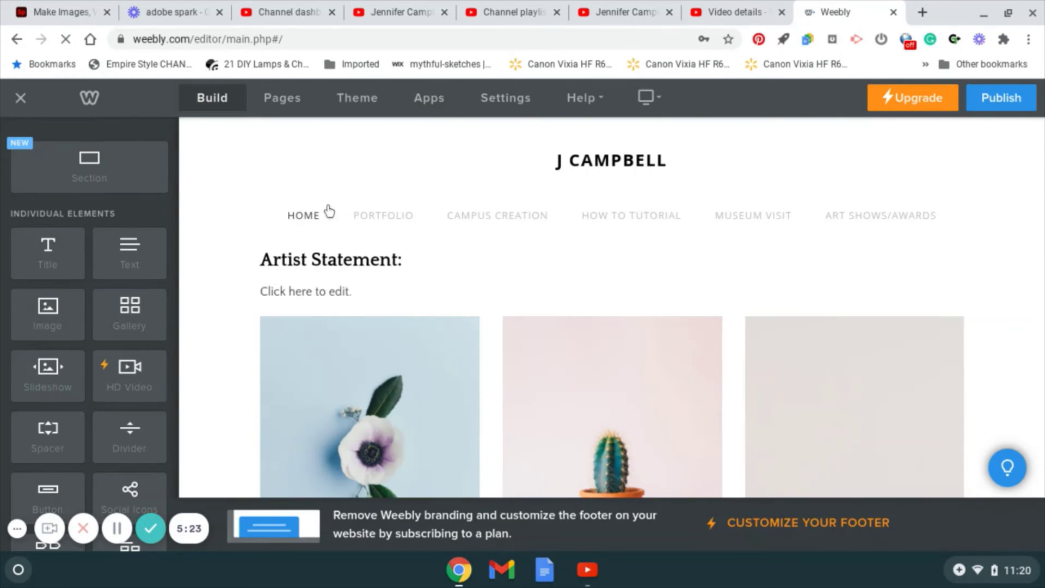
left_click(624, 221)
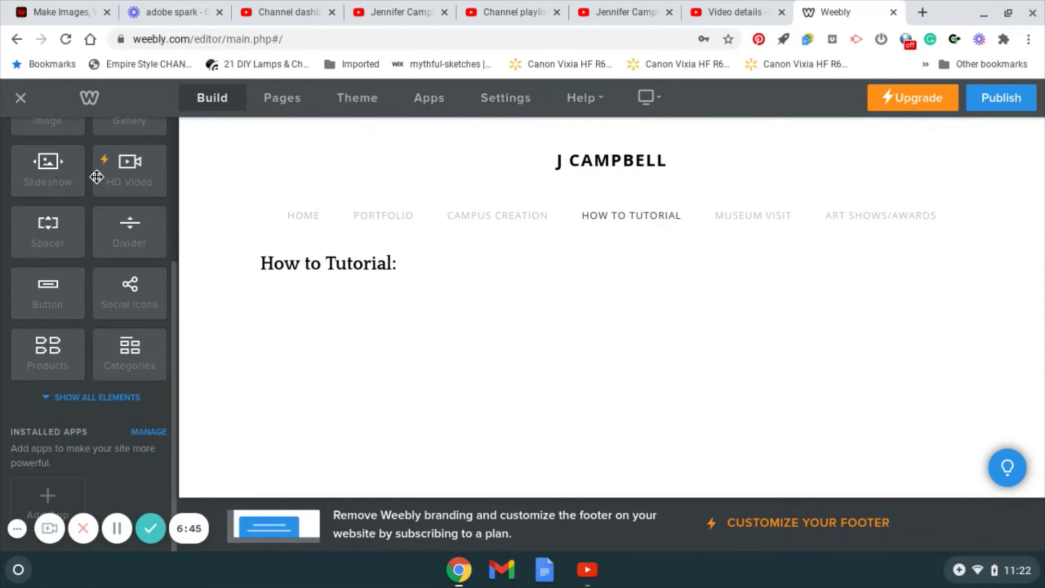
Expand the list of page elements to show all of them and place a YouTube element beneath the How to Tutorial heading.
scroll(89, 300, "up", 5)
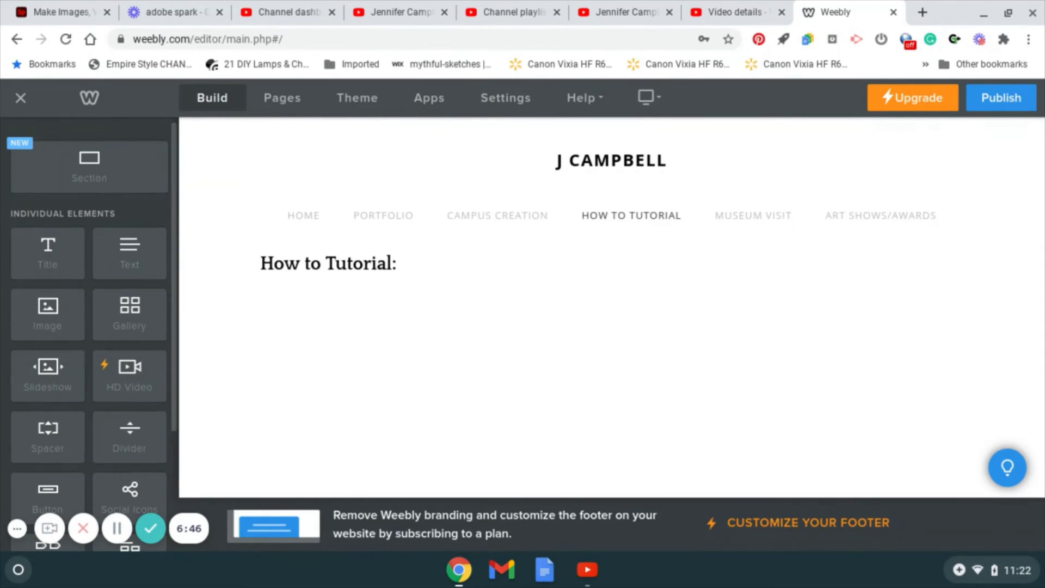
scroll(88, 299, "down", 2)
scroll(89, 299, "down", 3)
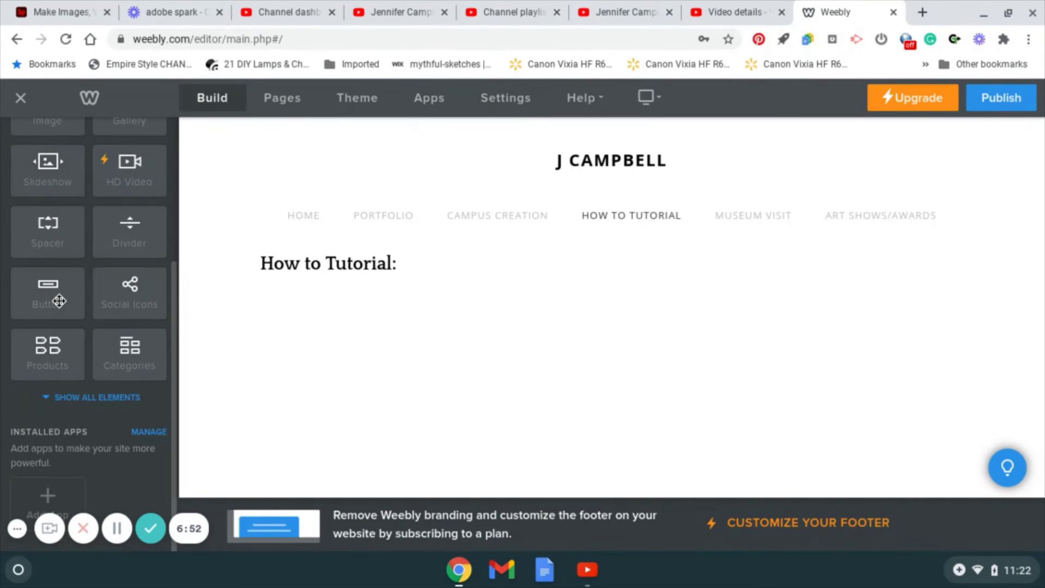
left_click(62, 403)
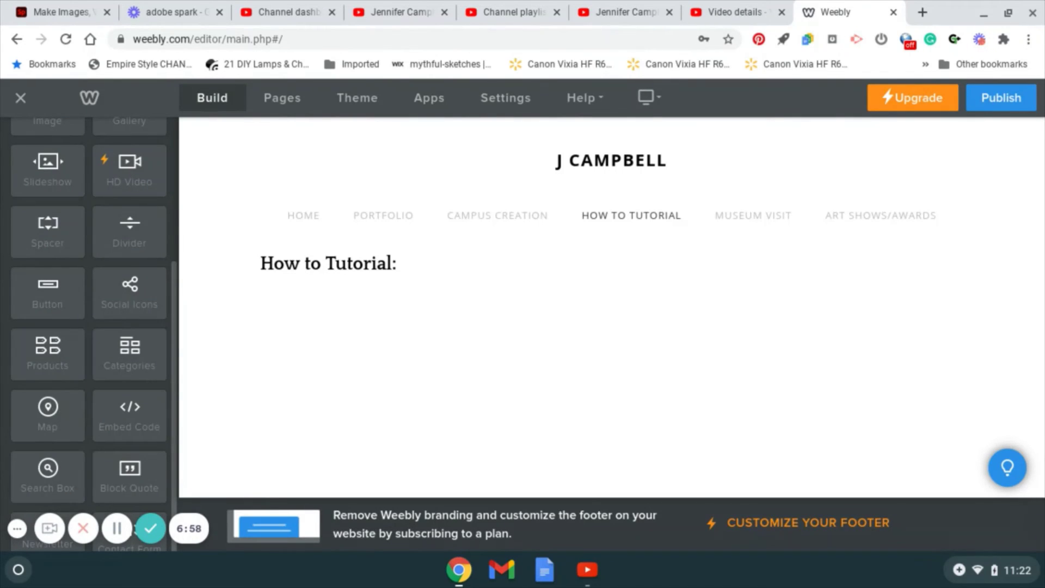
scroll(54, 400, "down", 4)
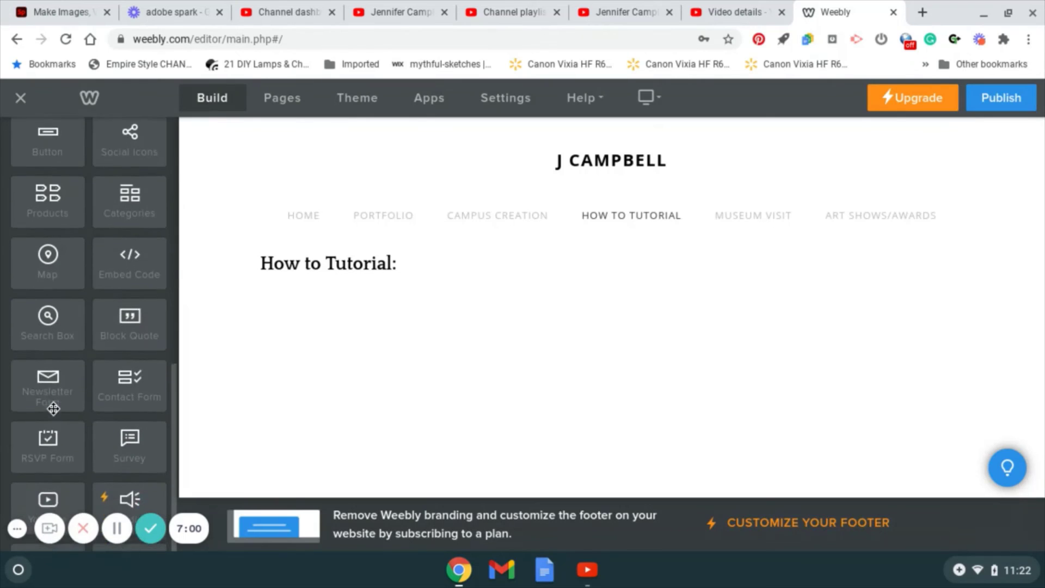
scroll(53, 409, "down", 3)
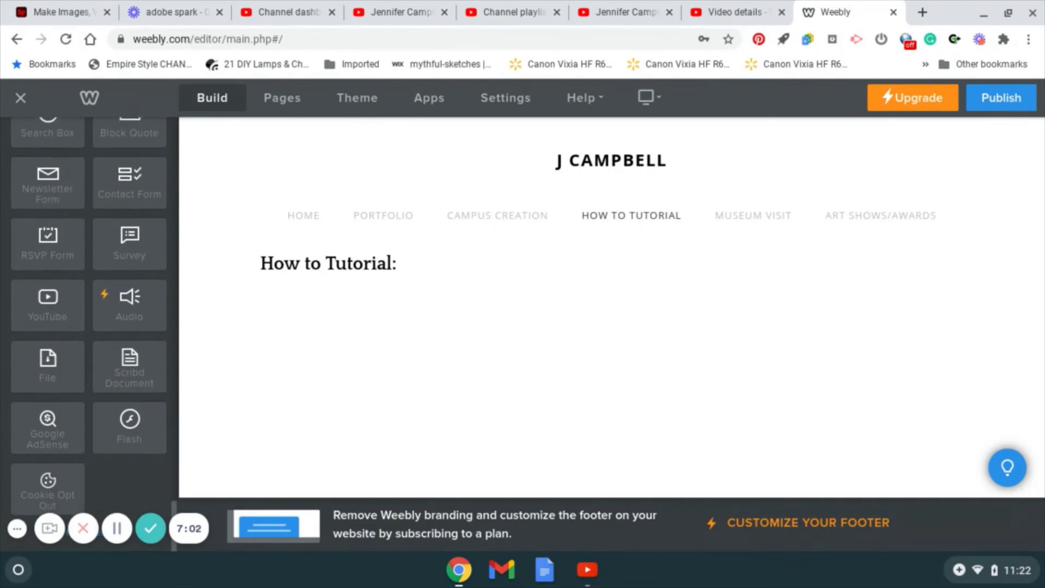
scroll(89, 334, "up", 7)
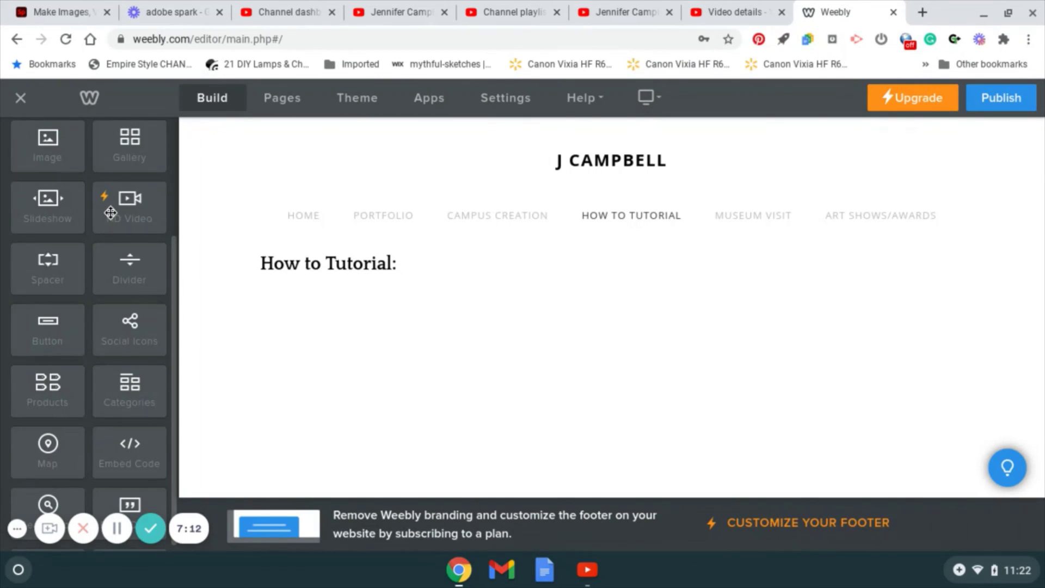
scroll(110, 212, "down", 5)
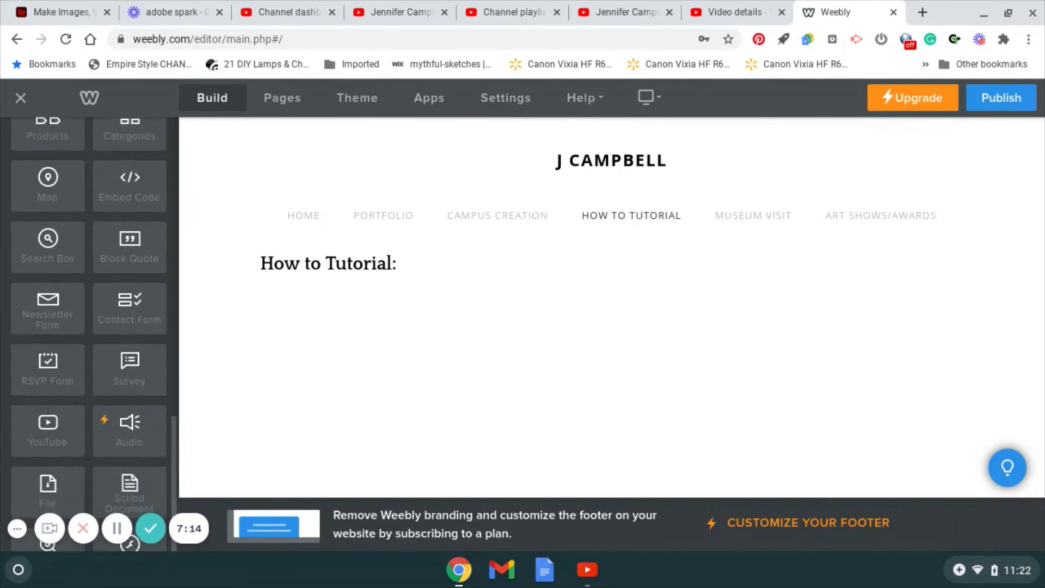
scroll(89, 327, "down", 3)
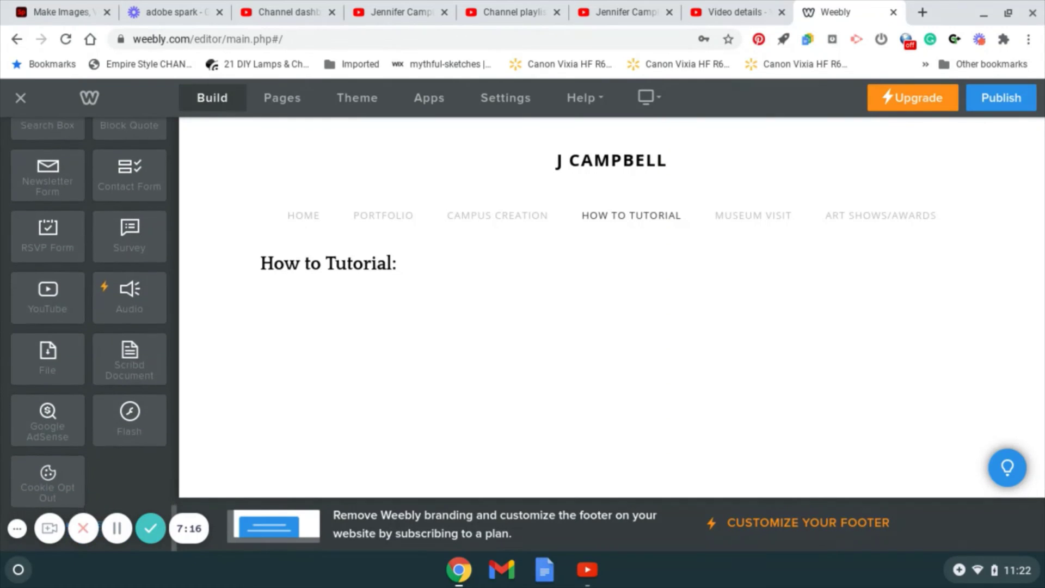
scroll(46, 265, "down", 1)
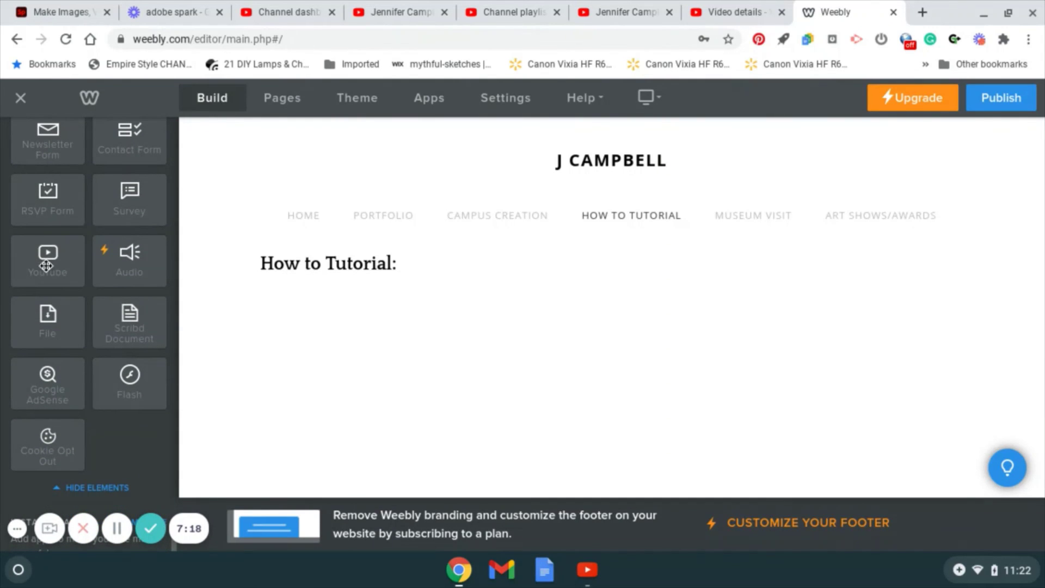
left_click_drag(46, 266, 298, 310)
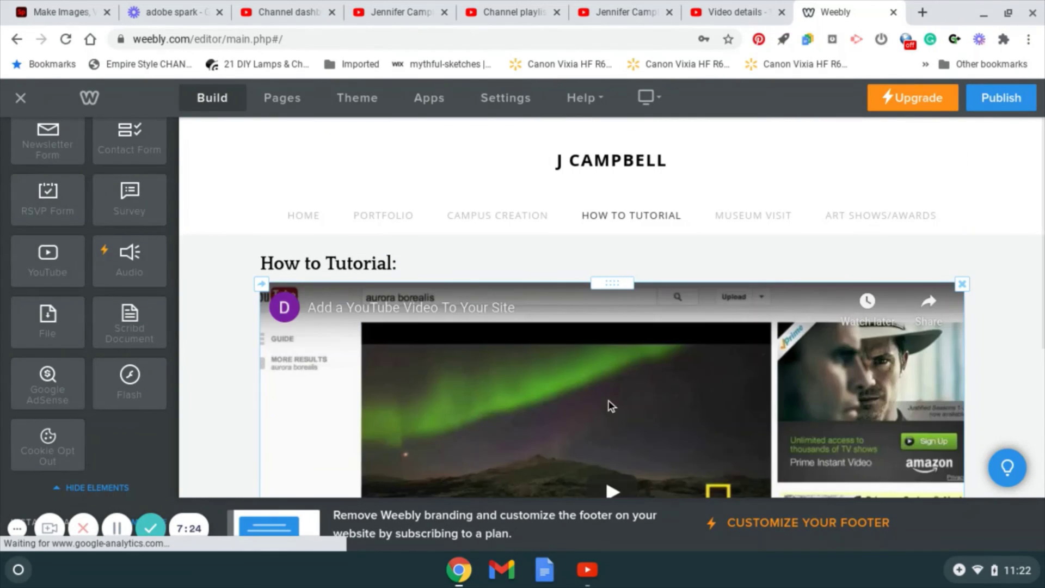
left_click(611, 406)
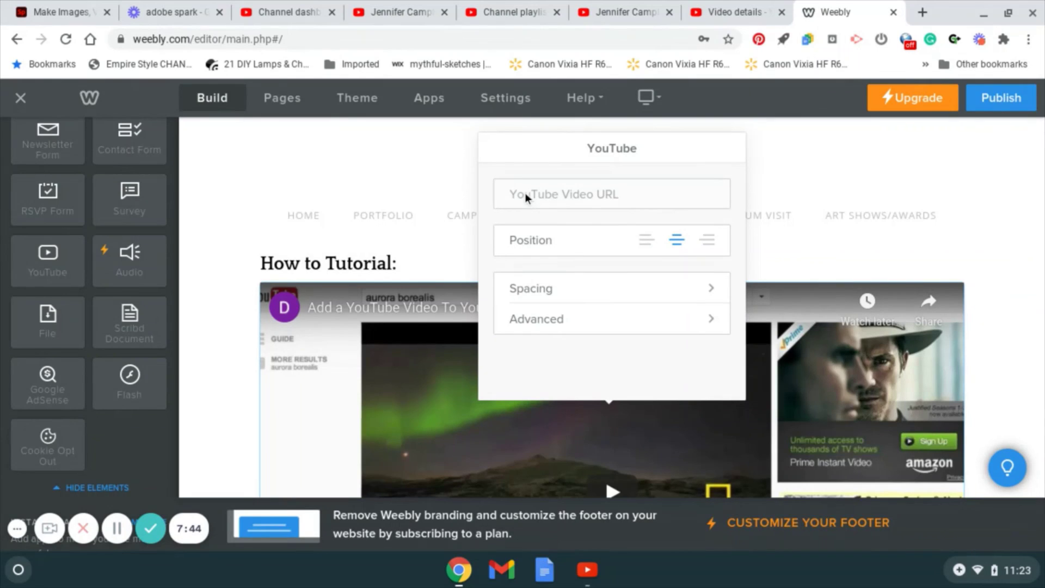
left_click(525, 194)
right_click(525, 193)
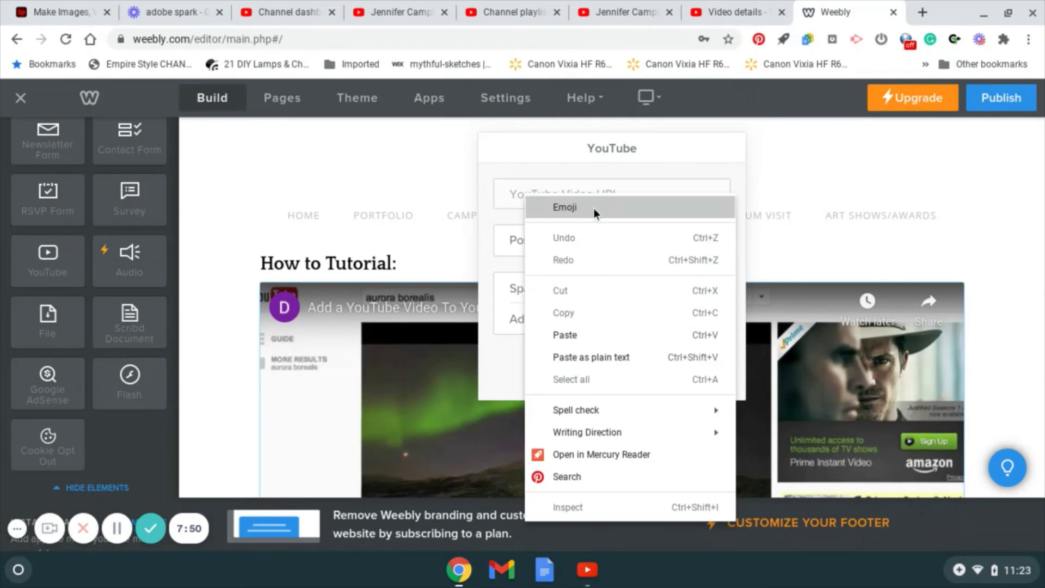
left_click(591, 335)
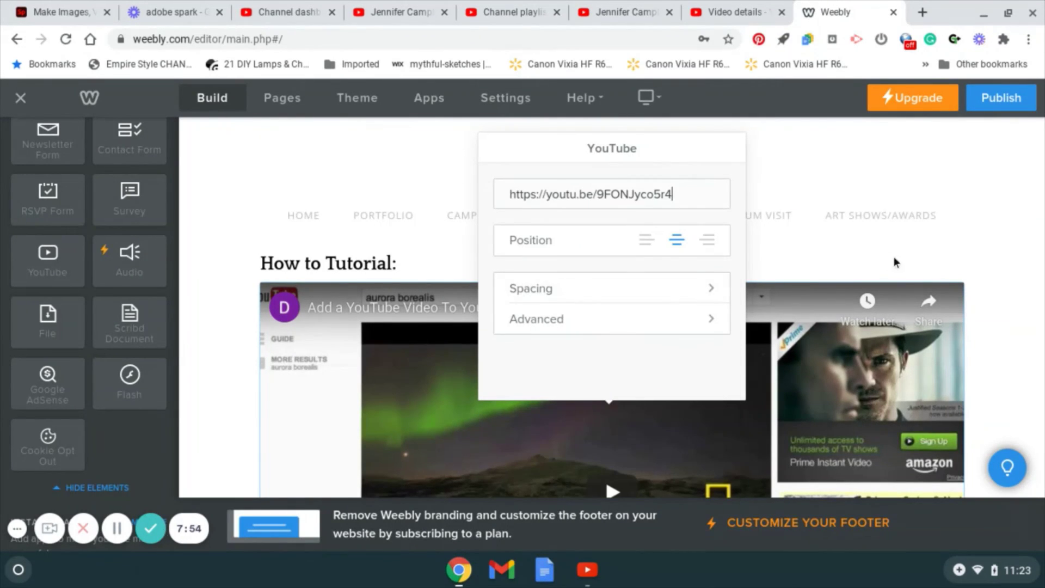
left_click(1008, 301)
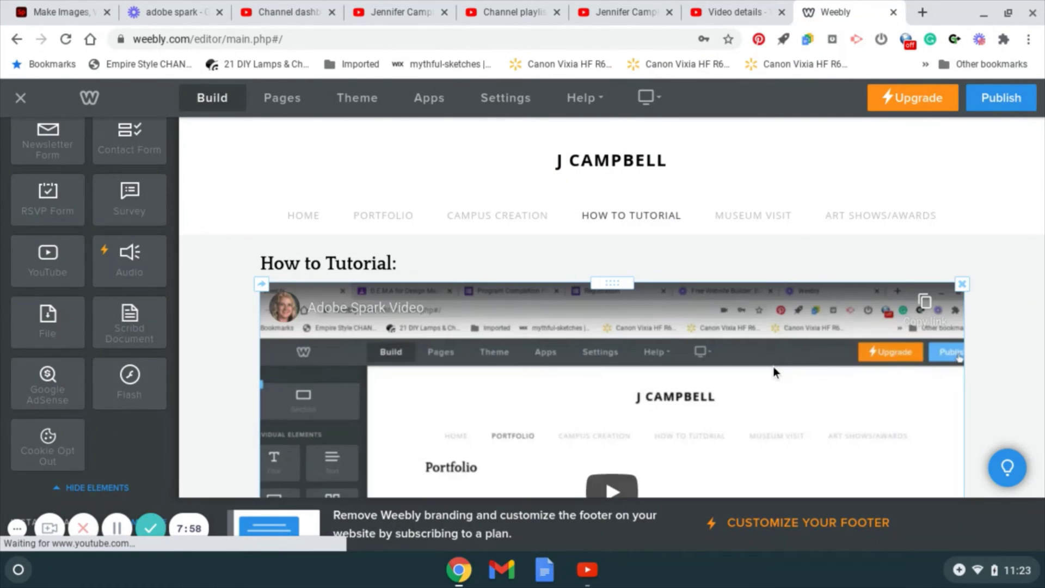
scroll(773, 367, "down", 2)
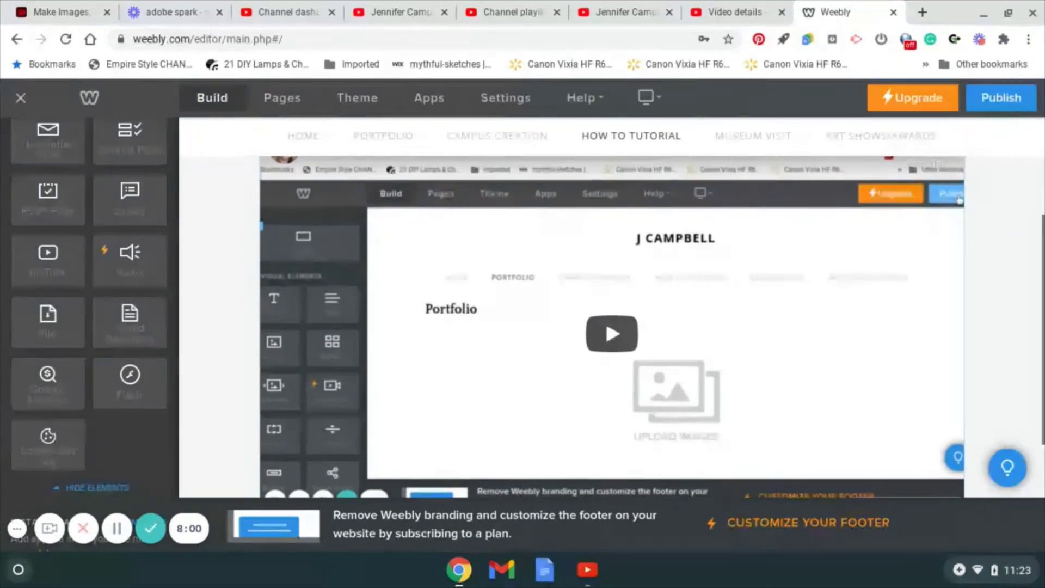
scroll(773, 370, "up", 3)
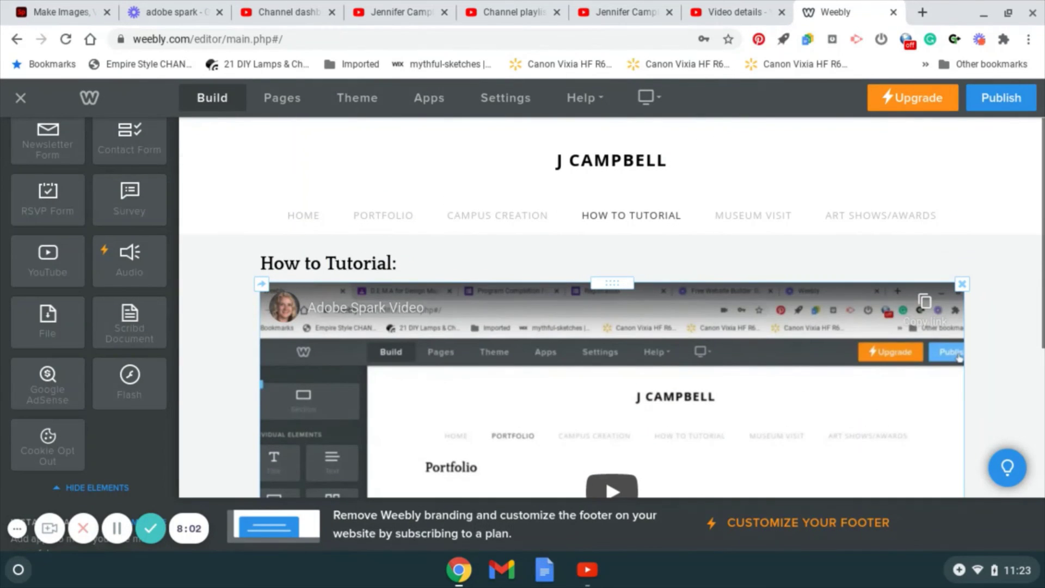